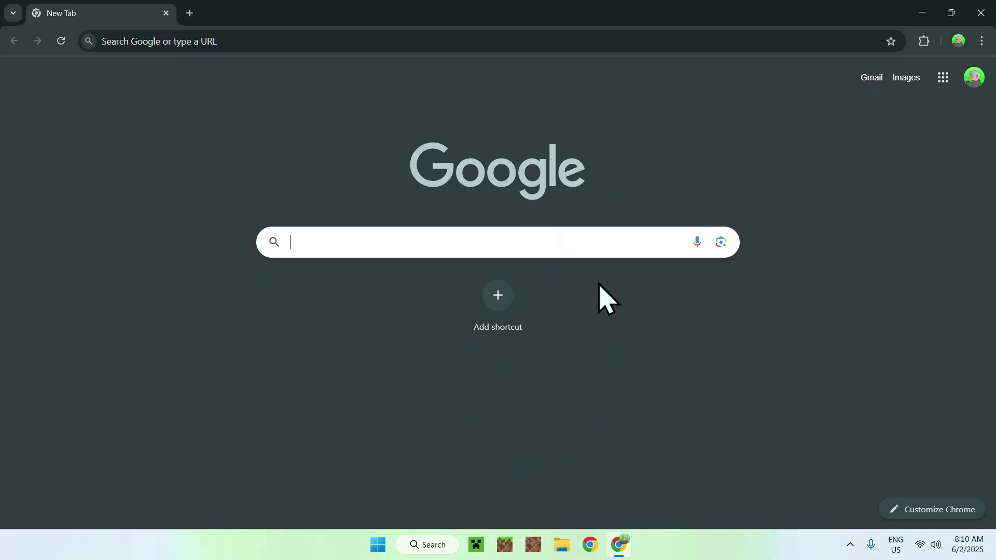
# Search Google for 'Modrinth' and open the modrinth.com result
pyautogui.write('Modrinth')
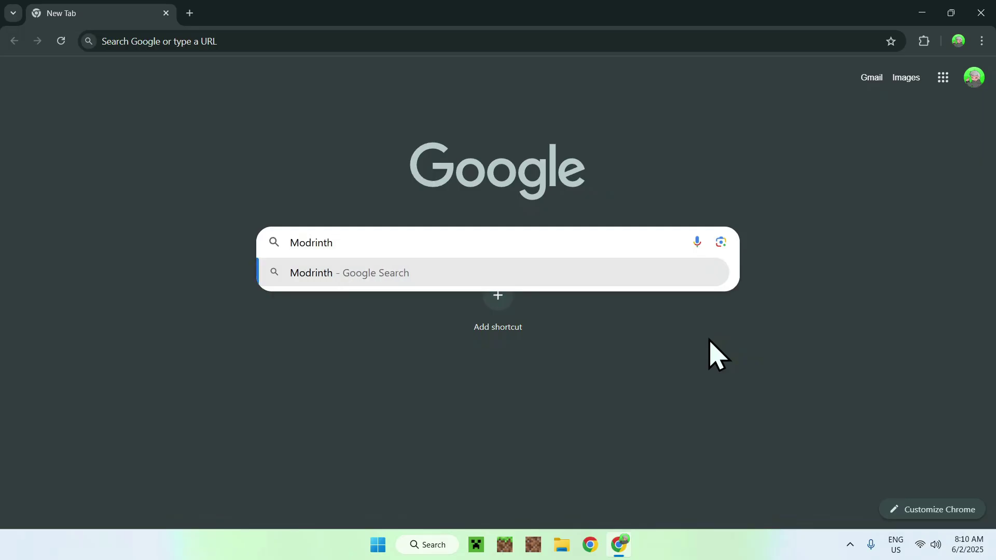
pyautogui.press('Return')
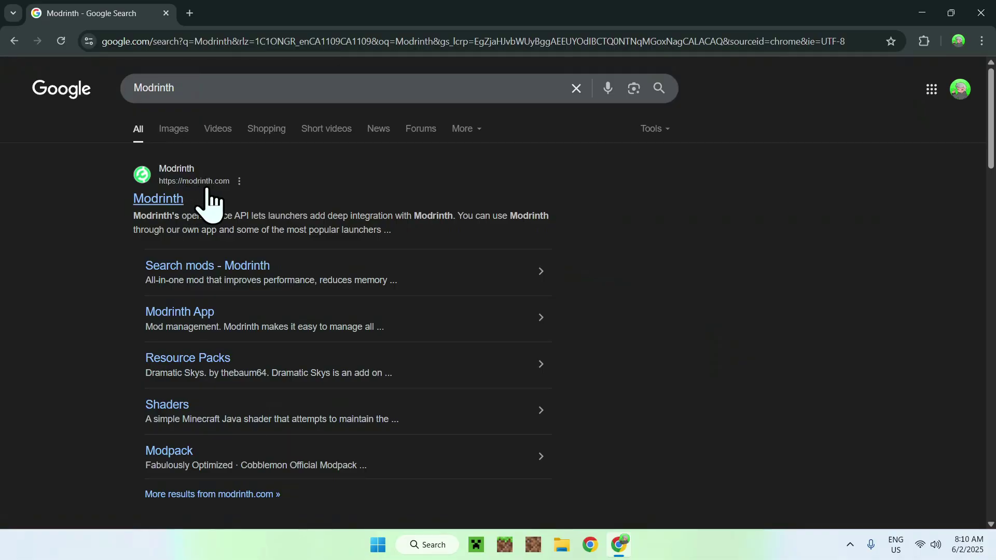
pyautogui.click(156, 201)
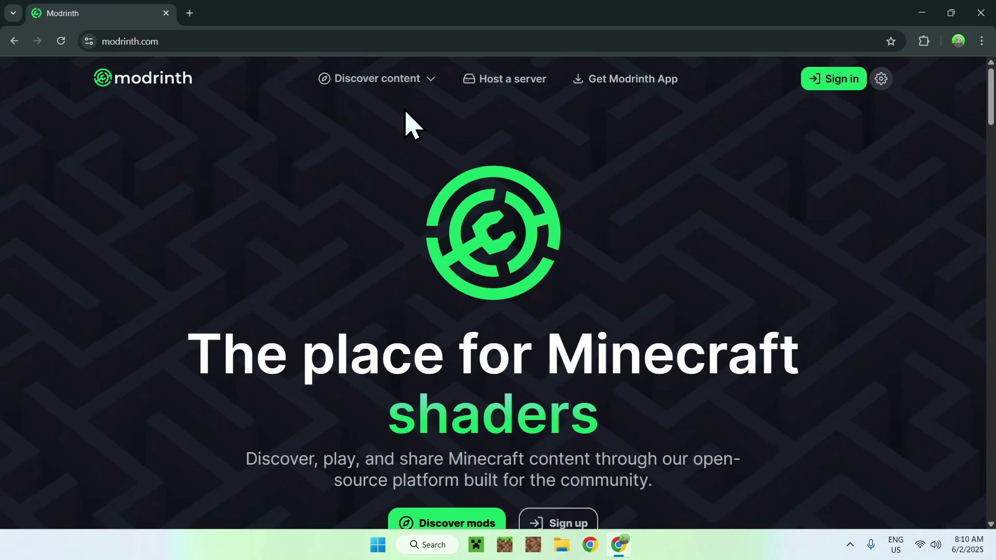
# Search Modrinth's Mods catalogue for 'Simple Voice Chat' and open the mod's page
pyautogui.click(368, 84)
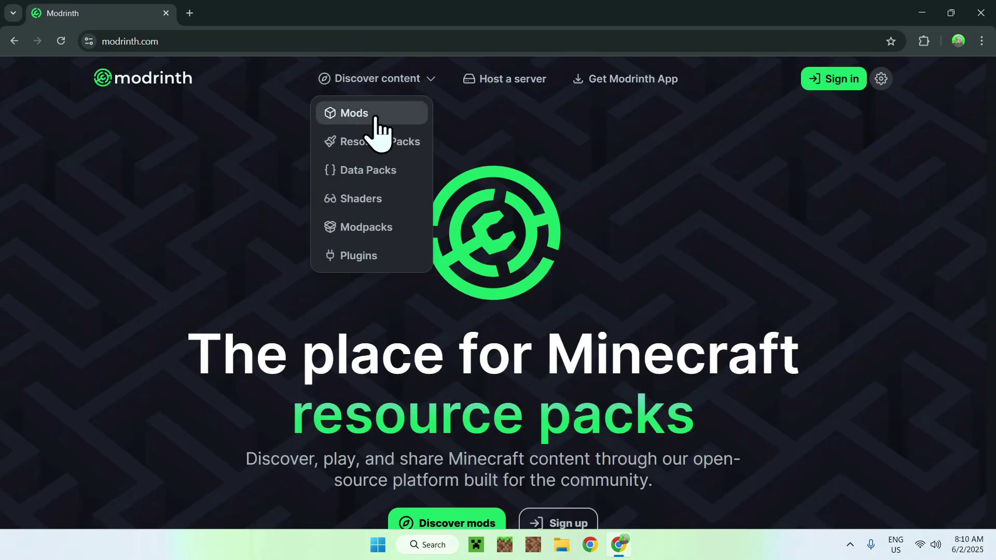
pyautogui.click(394, 116)
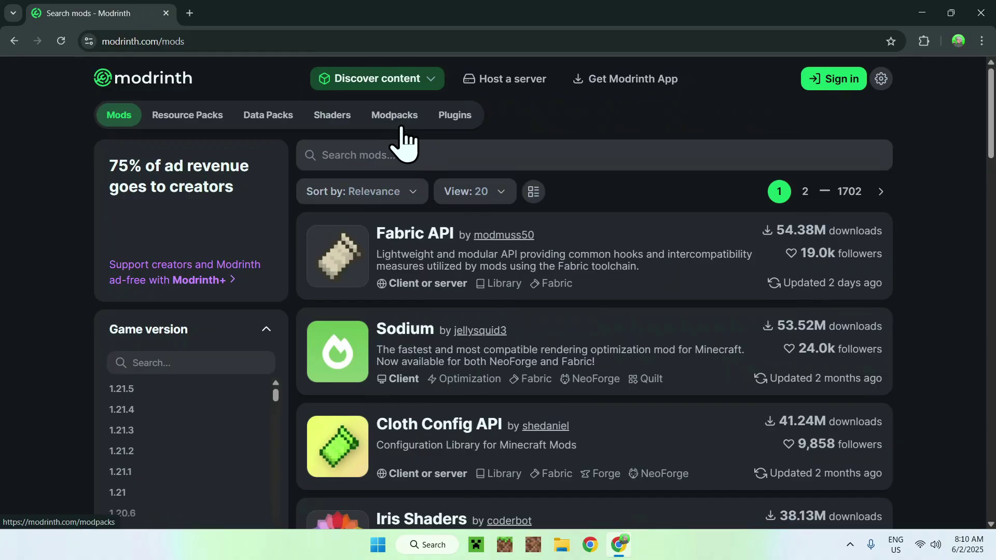
pyautogui.click(453, 163)
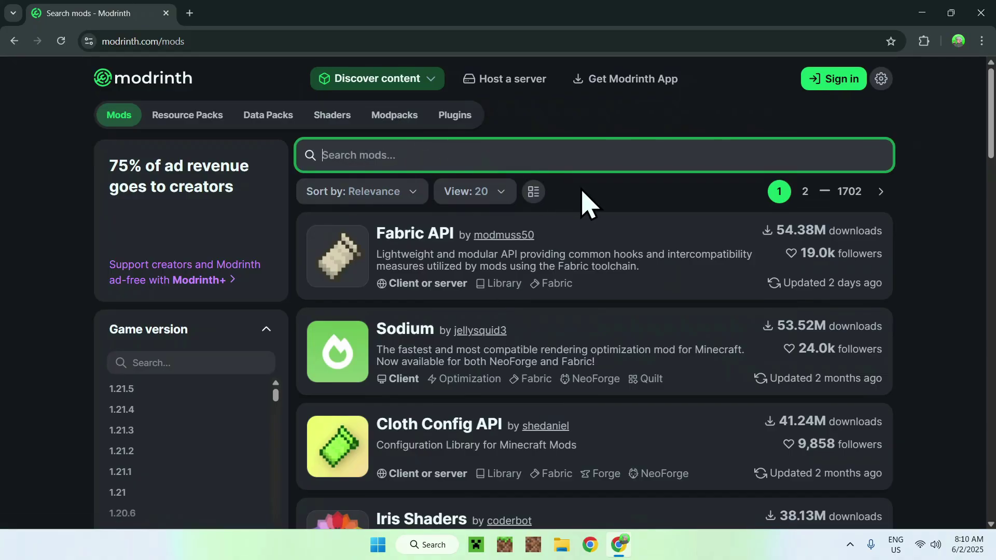
pyautogui.write('Simple Voice Chat')
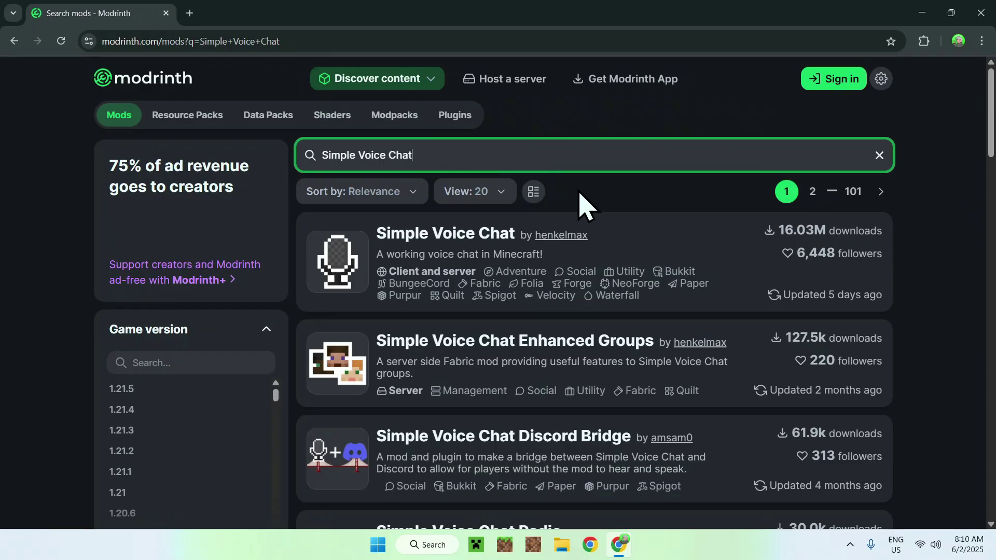
pyautogui.click(433, 231)
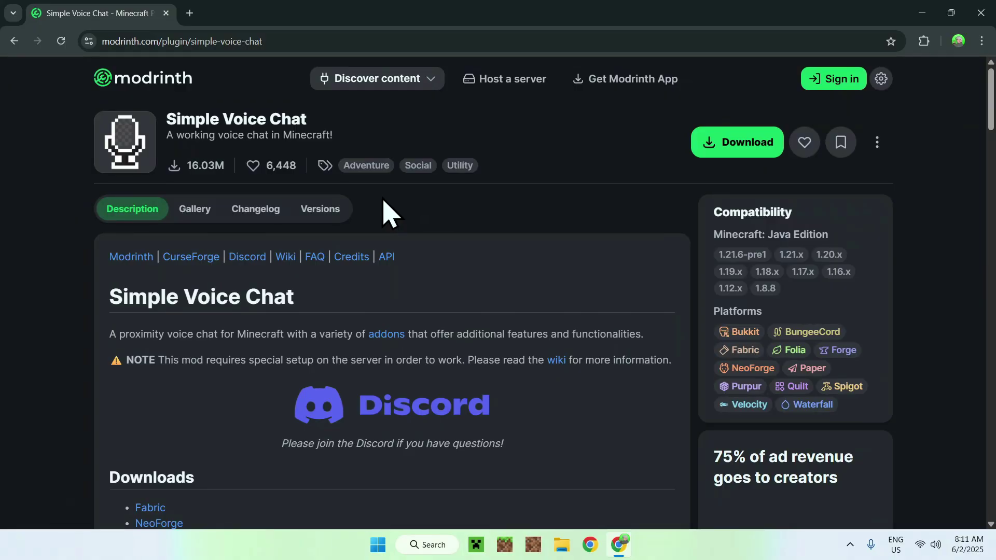
# Filter Versions to 1.21.5, download voicechat-fabric-1.21.5-2.5.30.jar, and open a new browser tab
pyautogui.click(320, 208)
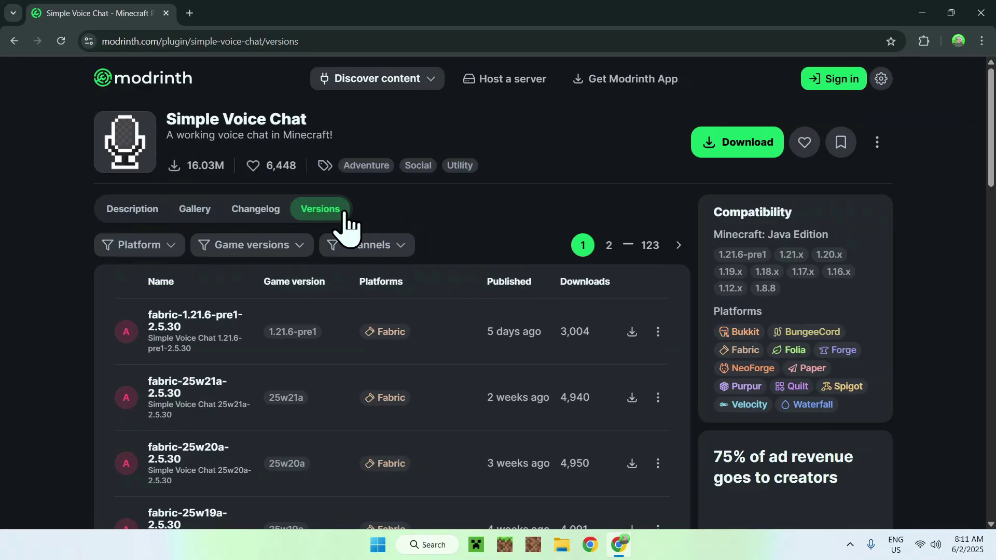
pyautogui.click(250, 244)
pyautogui.scroll(-1, 230, 348)
pyautogui.scroll(-5, 230, 353)
pyautogui.scroll(6, 230, 353)
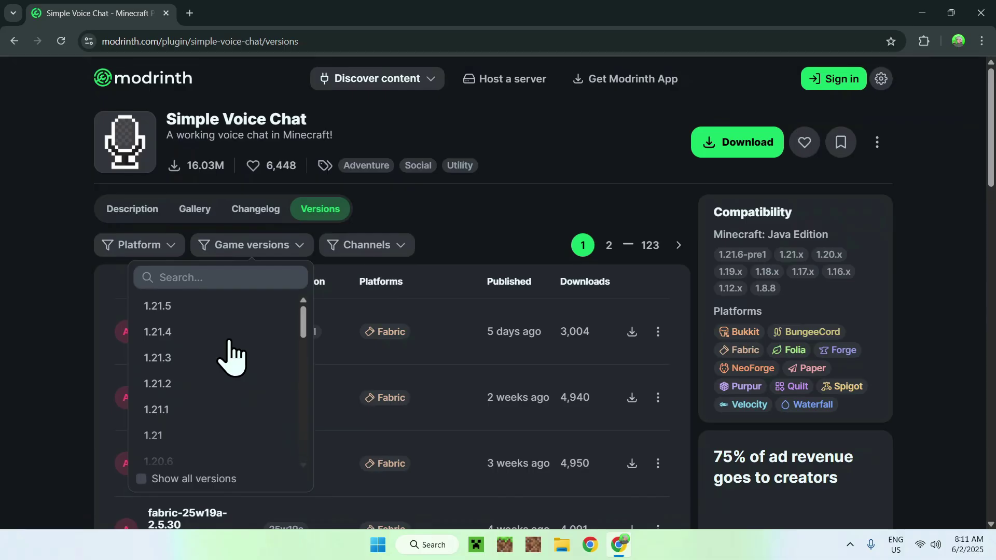
pyautogui.click(230, 311)
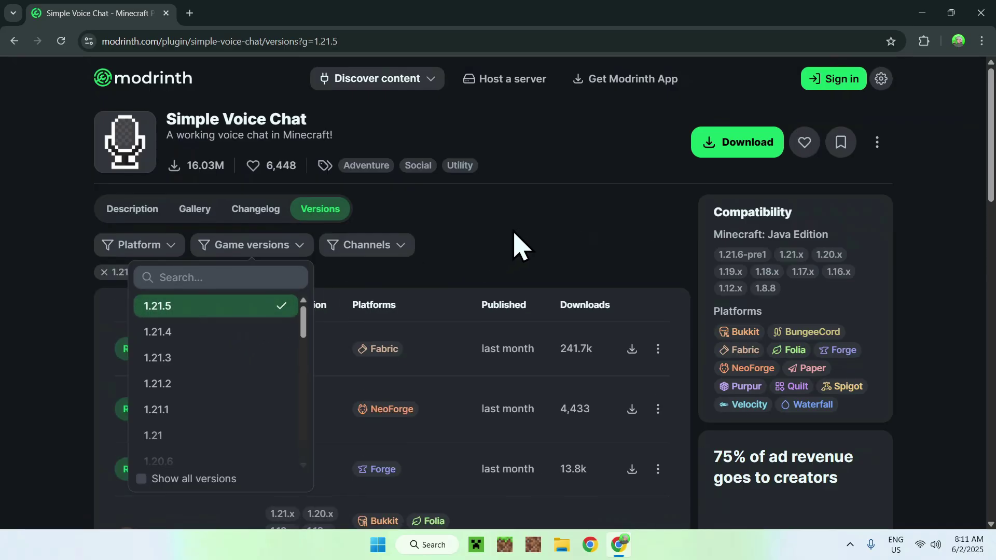
pyautogui.click(522, 238)
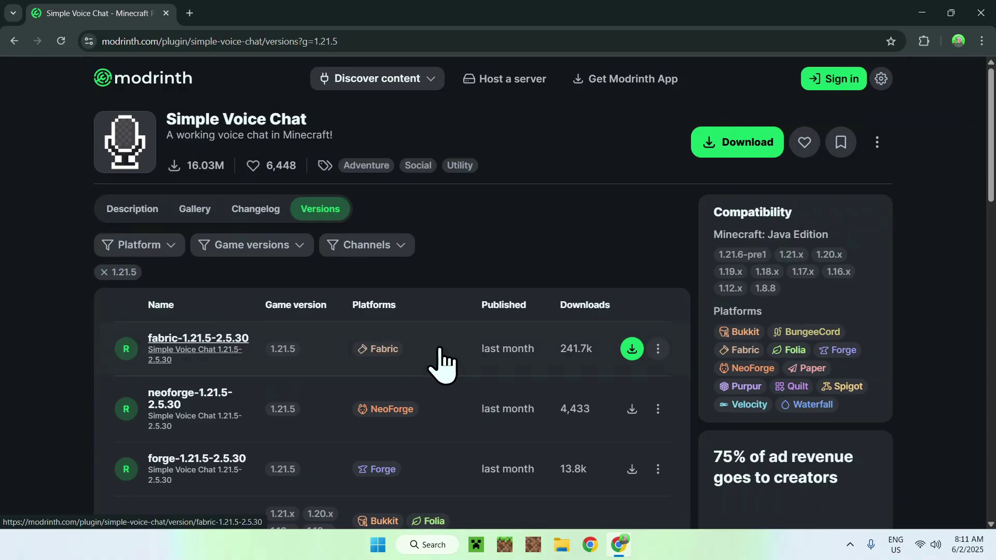
pyautogui.click(631, 349)
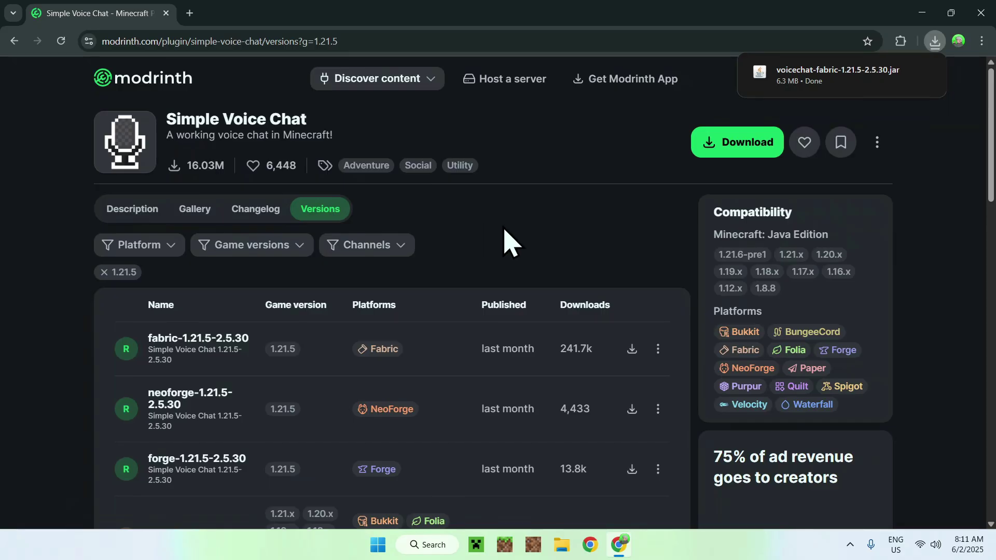
pyautogui.click(189, 13)
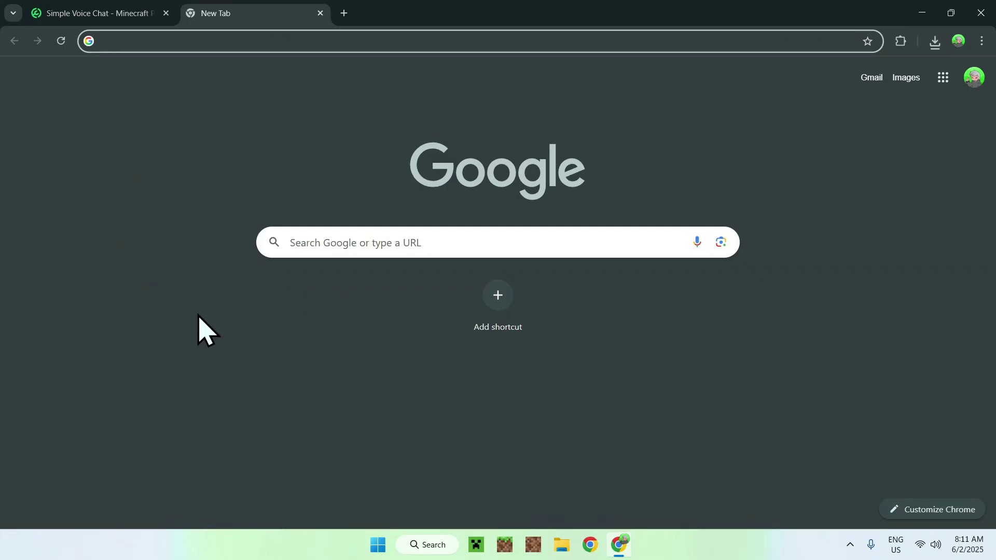
# Search 'Fabric Minecraft' and download fabric-installer-1.0.3.exe for Windows from fabricmc.net
pyautogui.click(295, 243)
pyautogui.write('Fab')
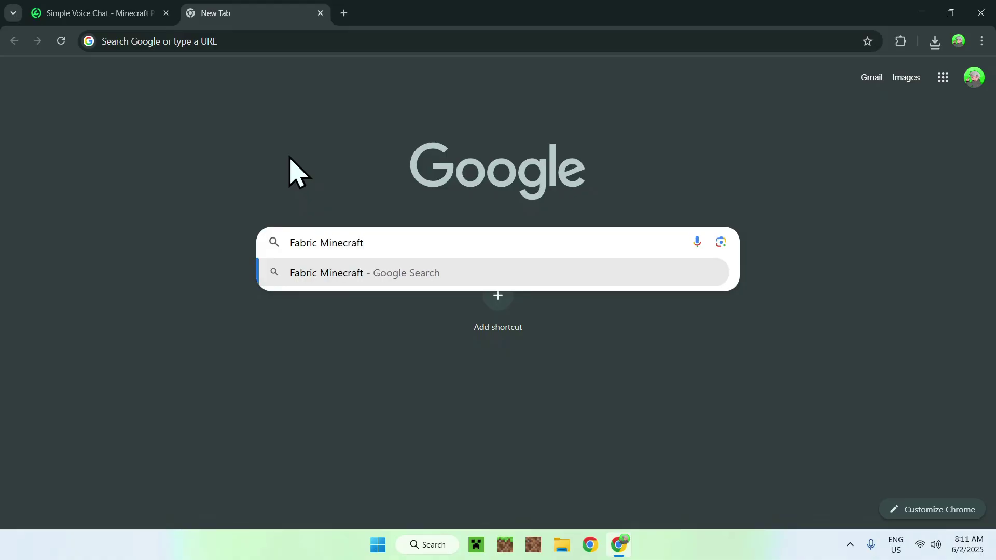
pyautogui.write('ric Minecraft')
pyautogui.press('Return')
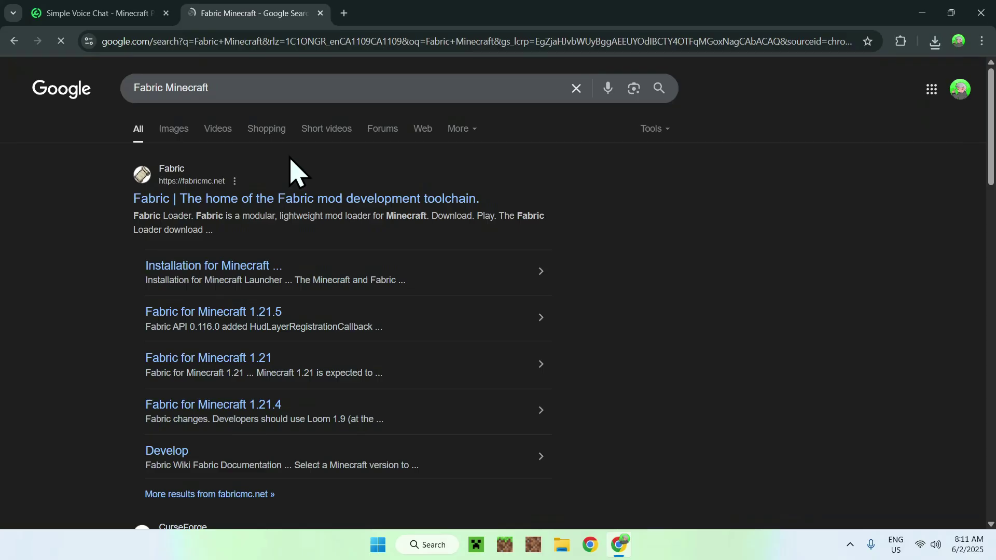
pyautogui.click(193, 200)
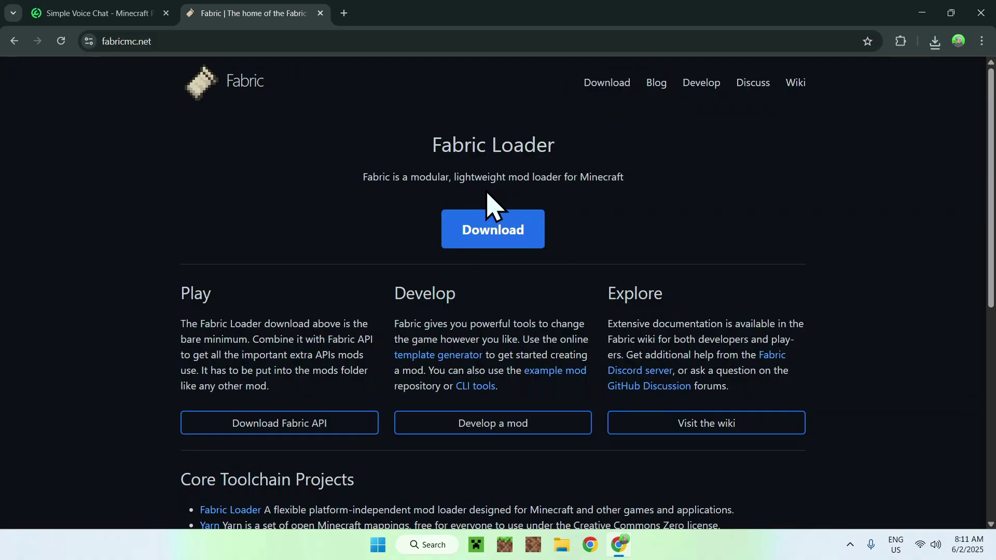
pyautogui.click(487, 232)
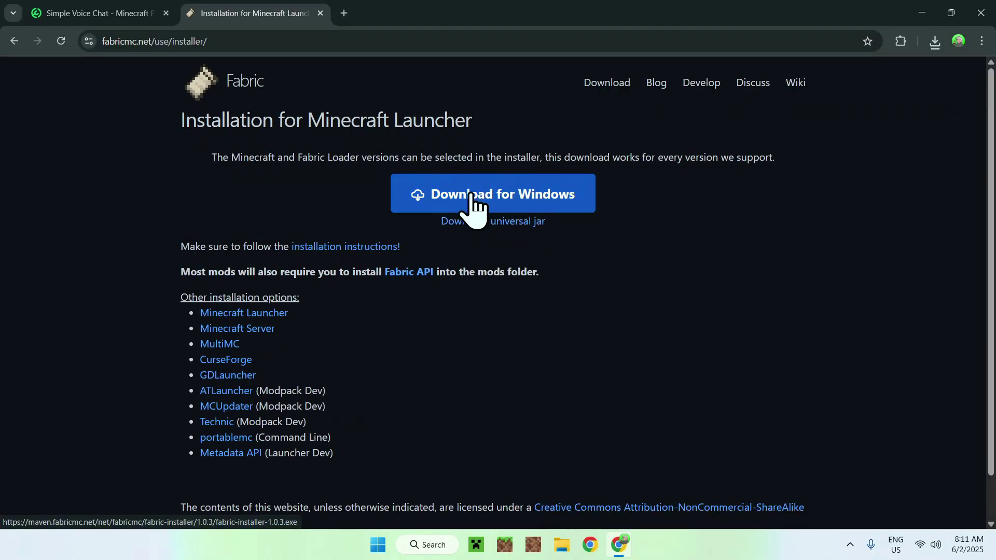
pyautogui.click(498, 198)
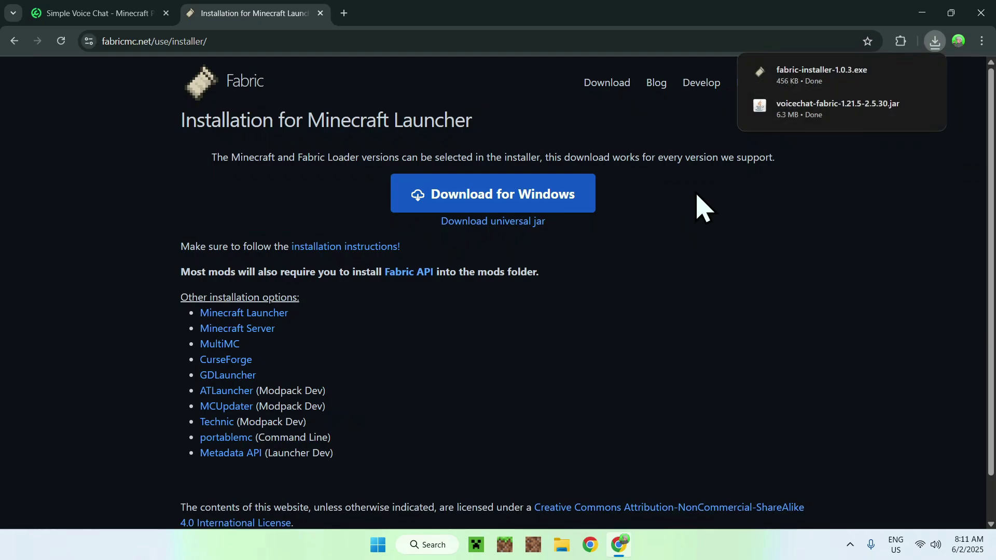
pyautogui.moveTo(799, 126)
# Close Chrome and launch the Fabric installer from the Downloads folder
pyautogui.click(981, 12)
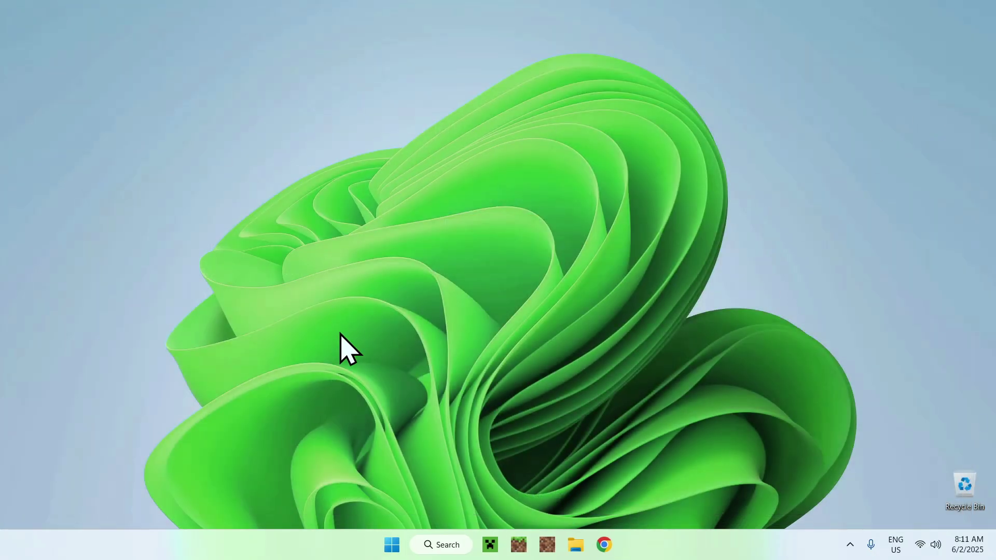
pyautogui.click(575, 545)
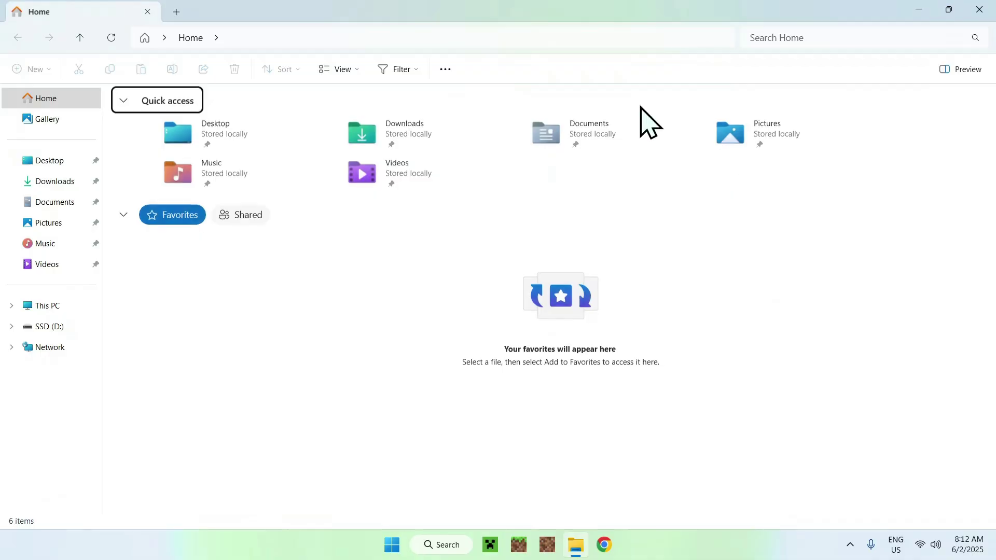
pyautogui.click(58, 182)
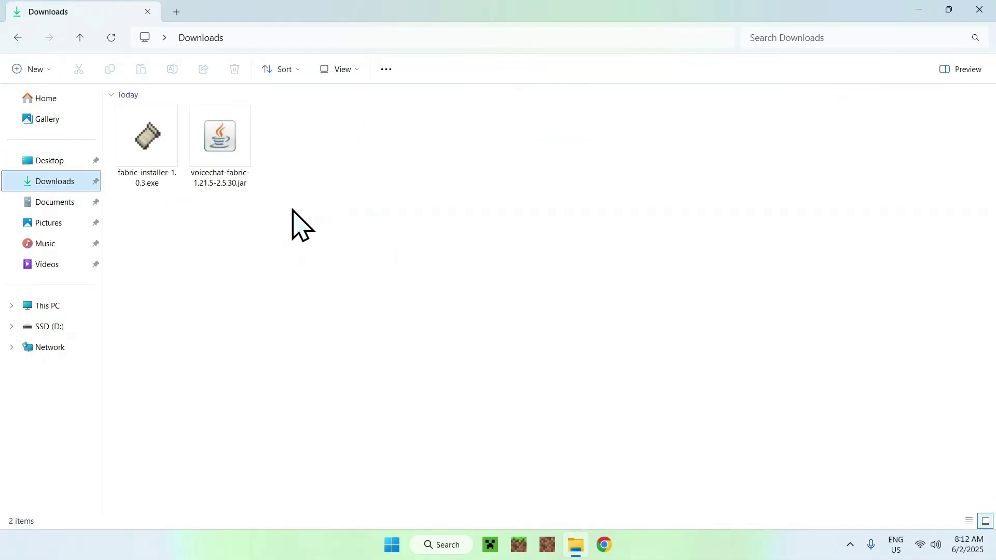
pyautogui.doubleClick(142, 171)
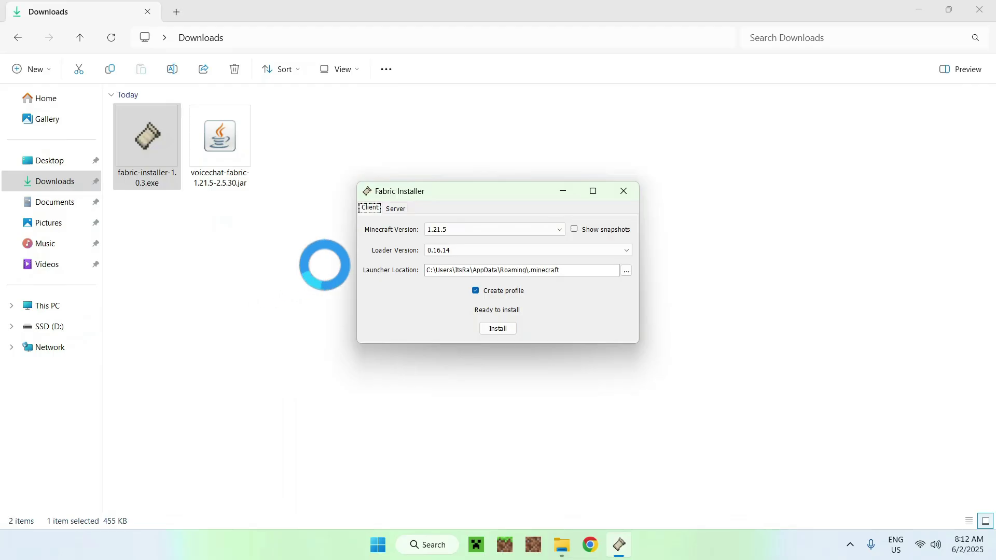
# Install Fabric Loader for Minecraft 1.21.5 with a launcher profile, then close the installer
pyautogui.click(438, 229)
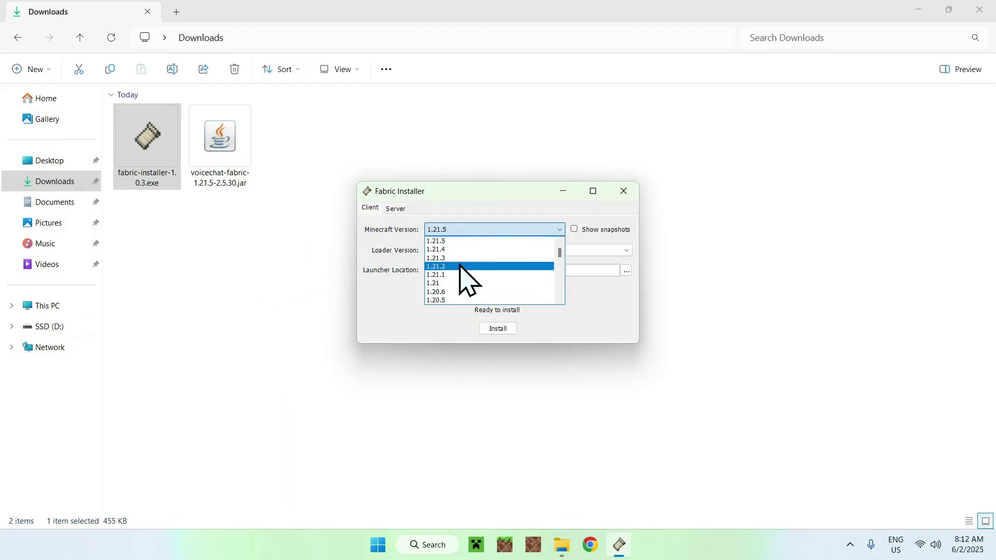
pyautogui.click(443, 242)
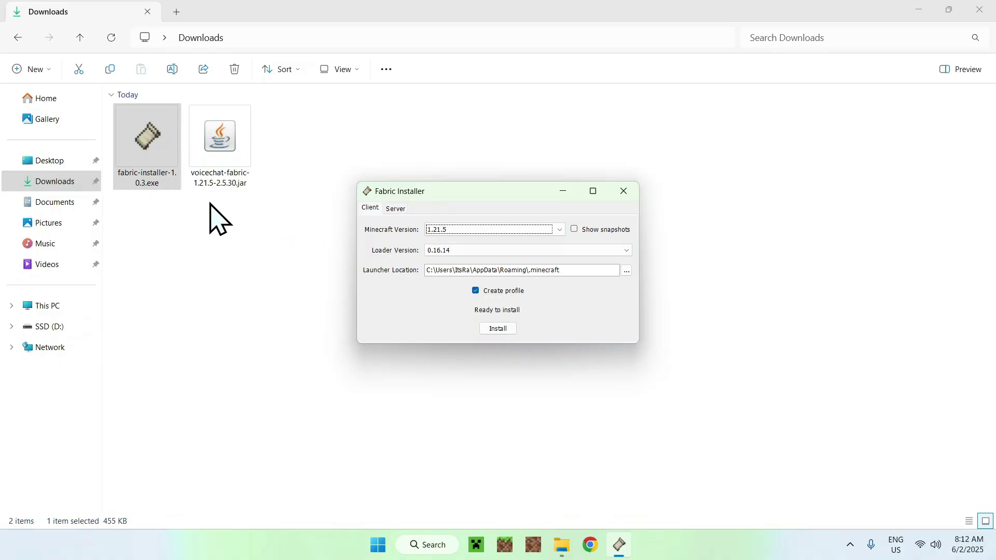
pyautogui.click(498, 330)
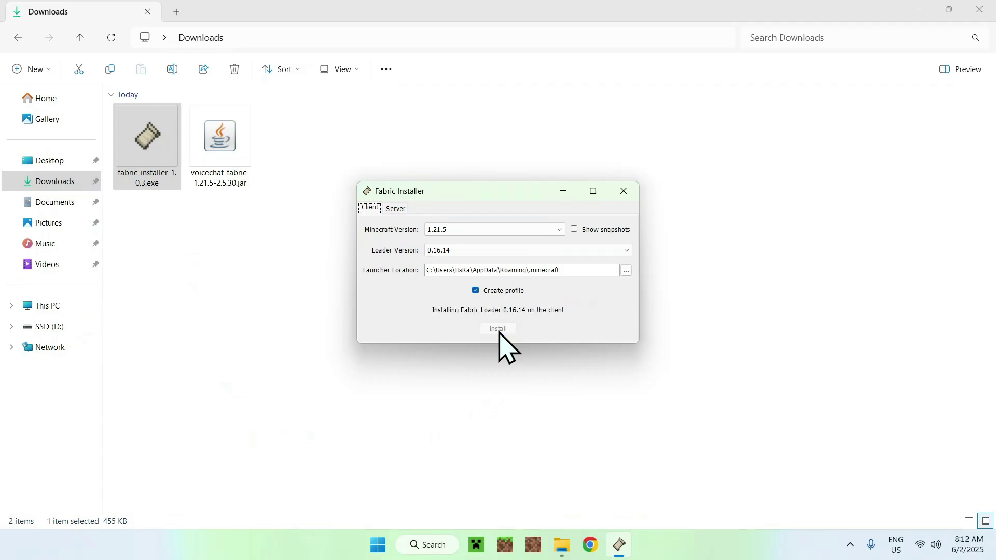
pyautogui.click(498, 294)
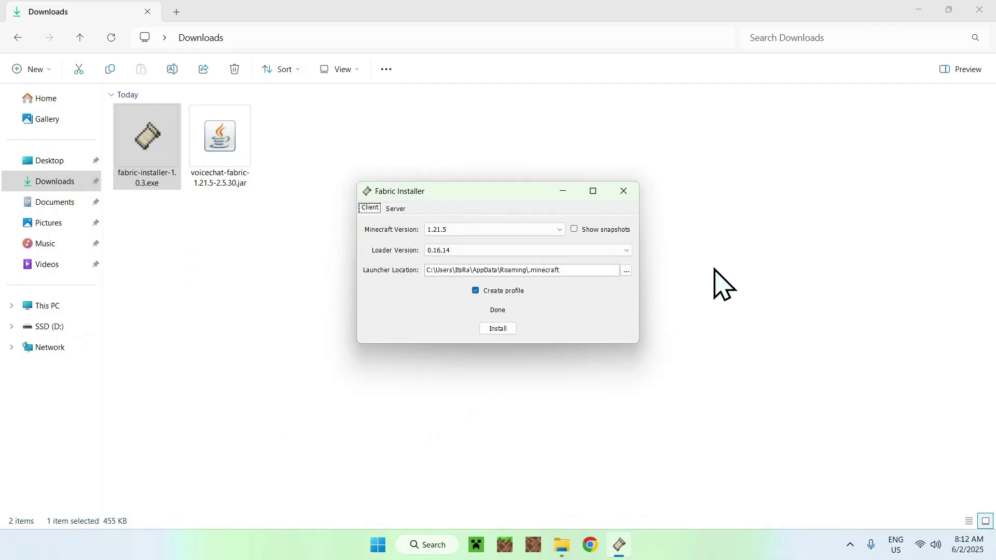
pyautogui.click(623, 191)
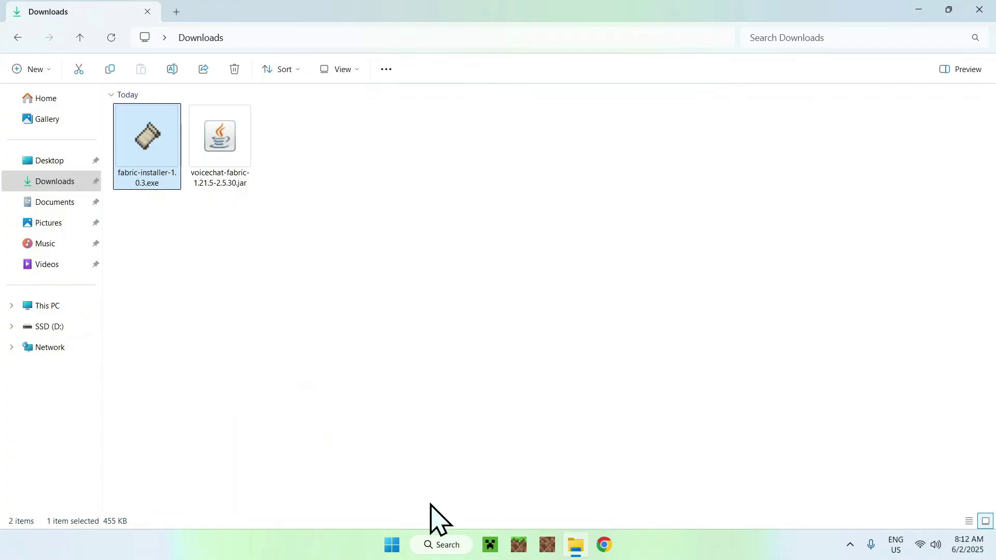
# Open the fabric-loader-1.21.5 installation's game folder from the launcher's Installations list
pyautogui.click(490, 545)
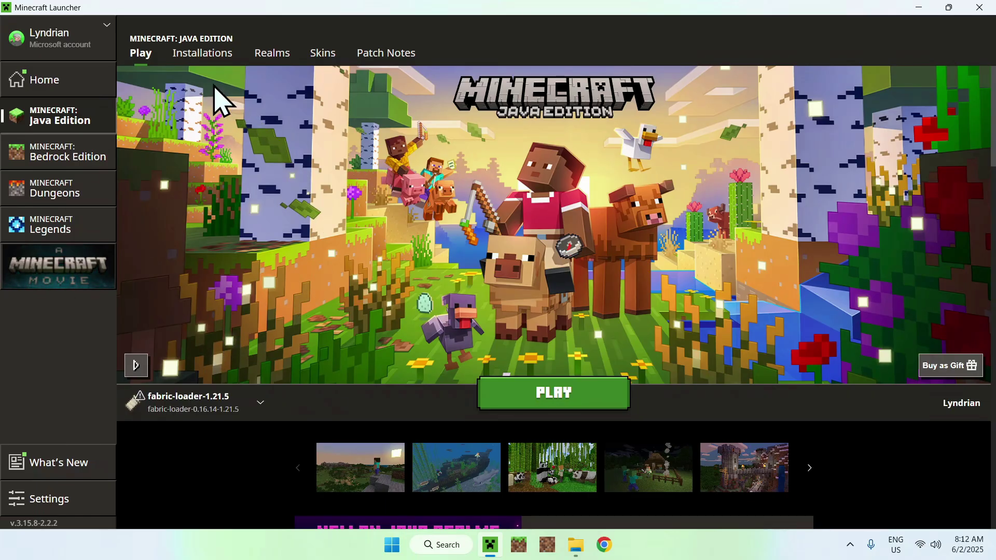
pyautogui.click(201, 56)
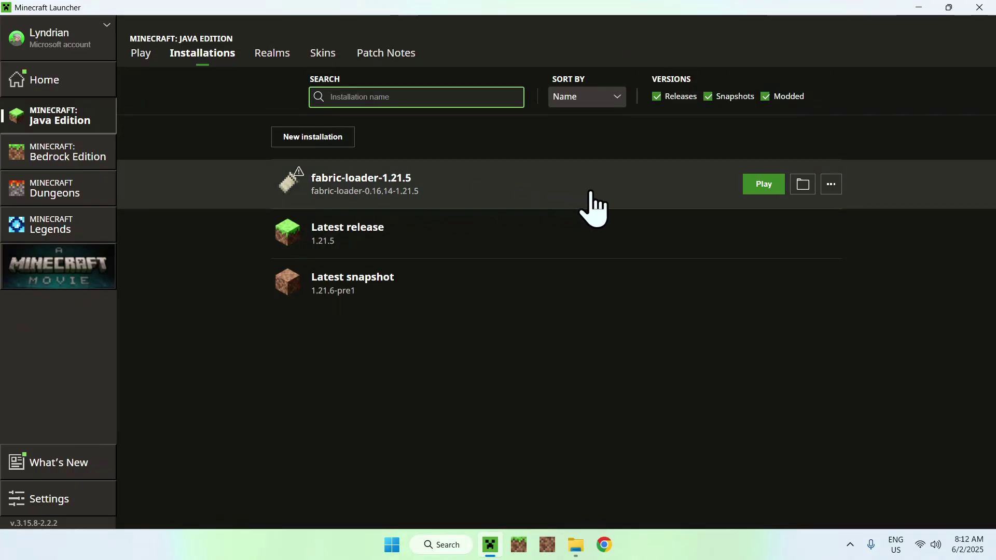
pyautogui.click(802, 184)
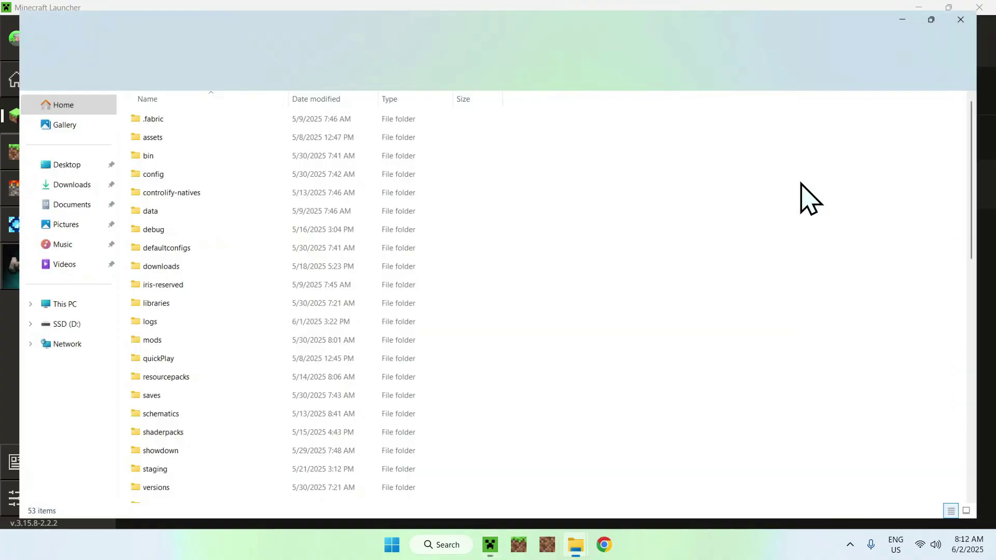
# Copy voicechat-fabric-1.21.5-2.5.30.jar from Downloads into the .minecraft mods folder
pyautogui.click(190, 346)
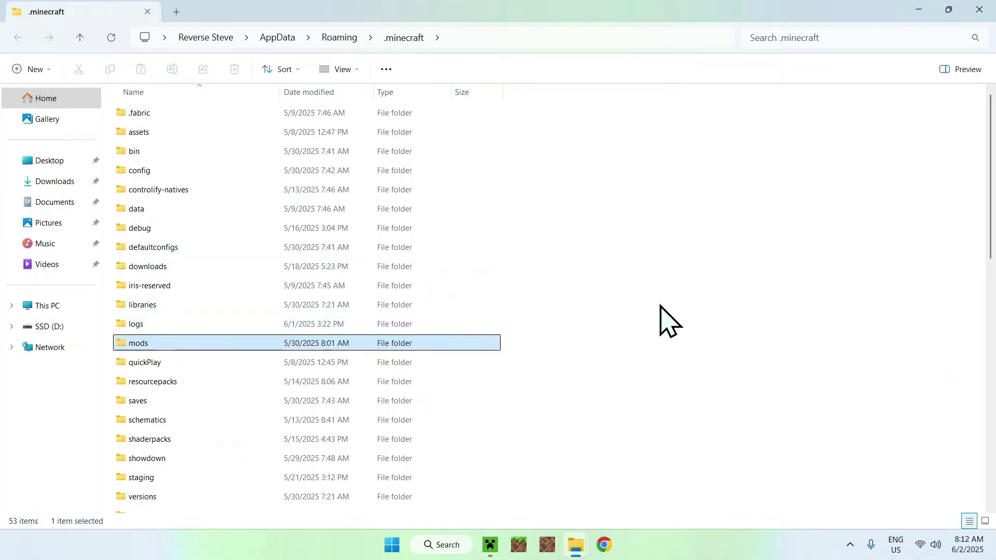
pyautogui.doubleClick(163, 343)
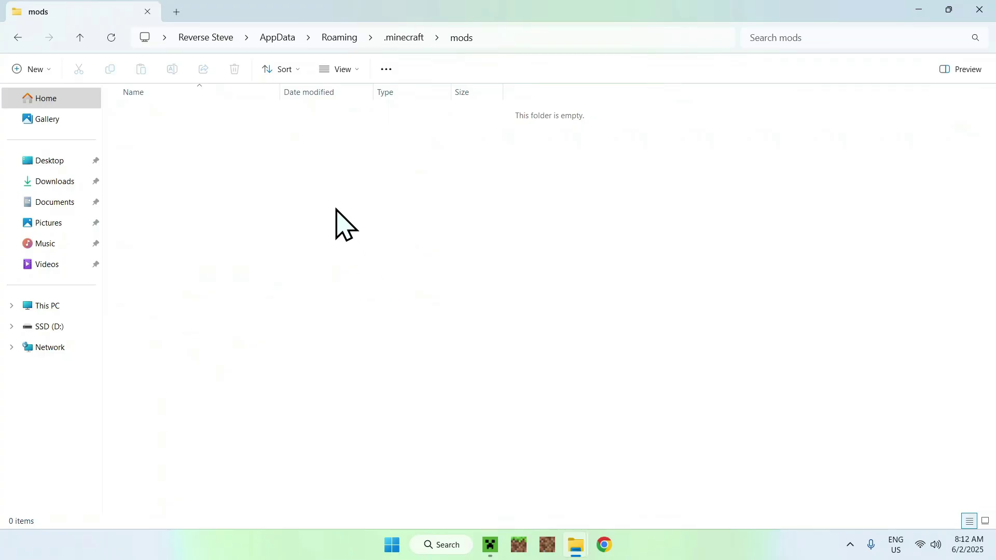
pyautogui.click(52, 182)
pyautogui.click(233, 153)
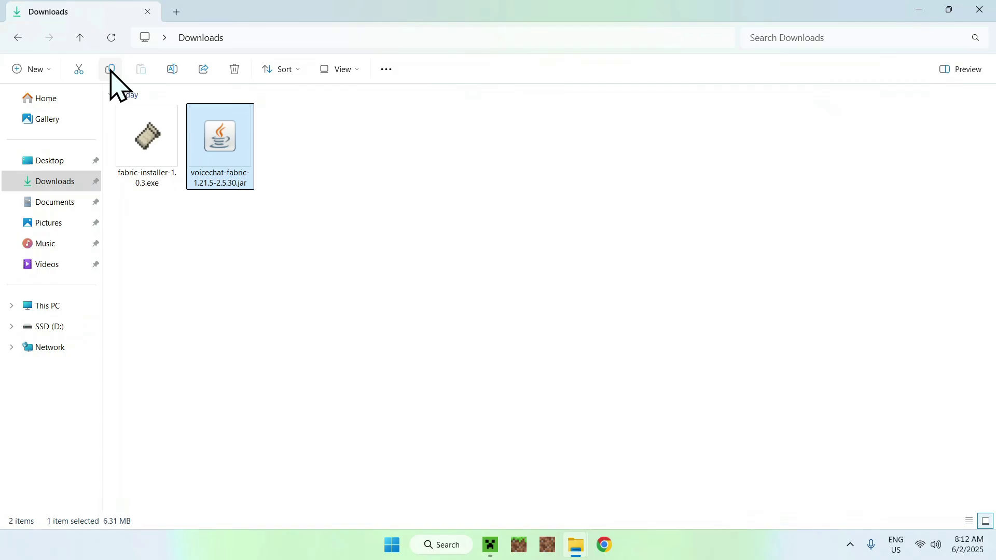
pyautogui.click(17, 38)
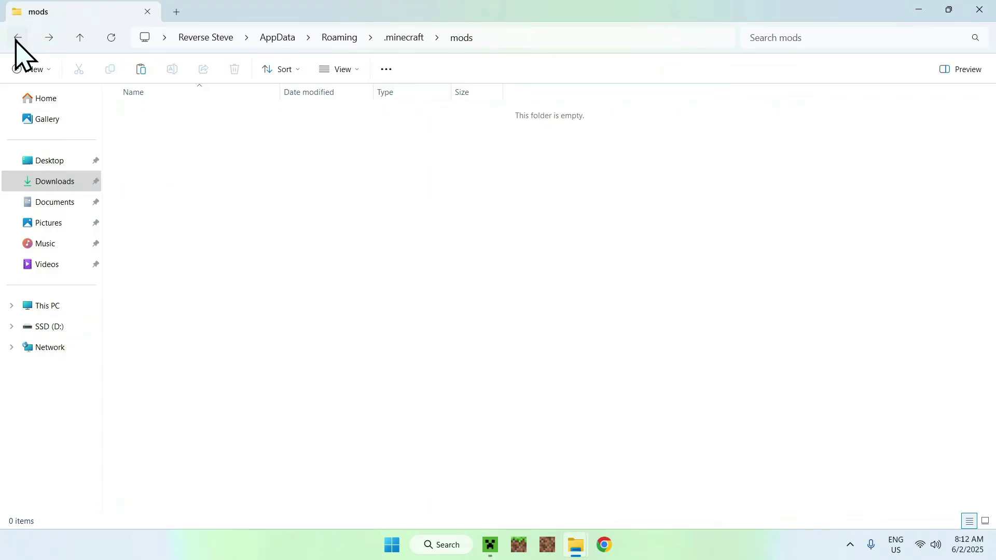
pyautogui.click(141, 70)
pyautogui.click(280, 173)
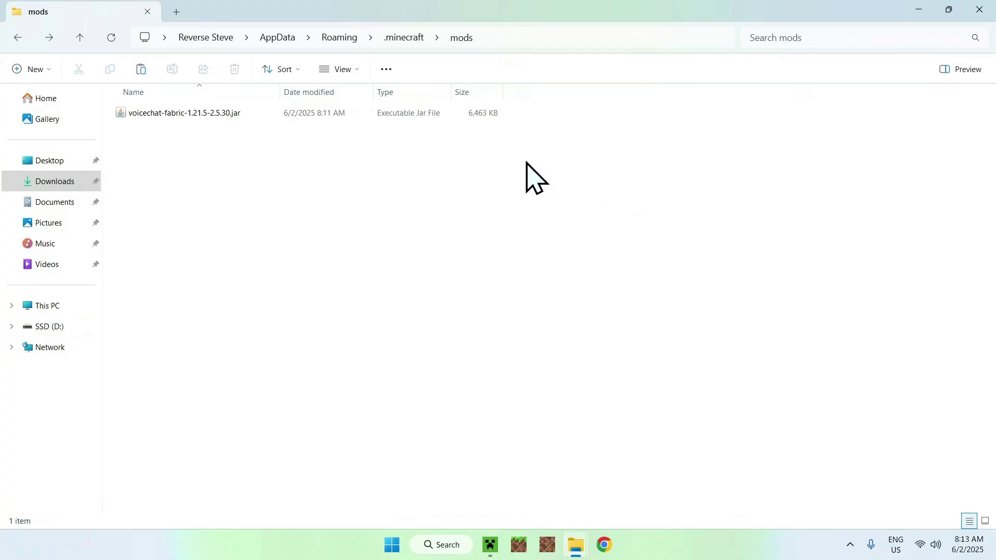
# Launch Minecraft with the fabric-loader-1.21.5 profile from the Play tab
pyautogui.click(489, 544)
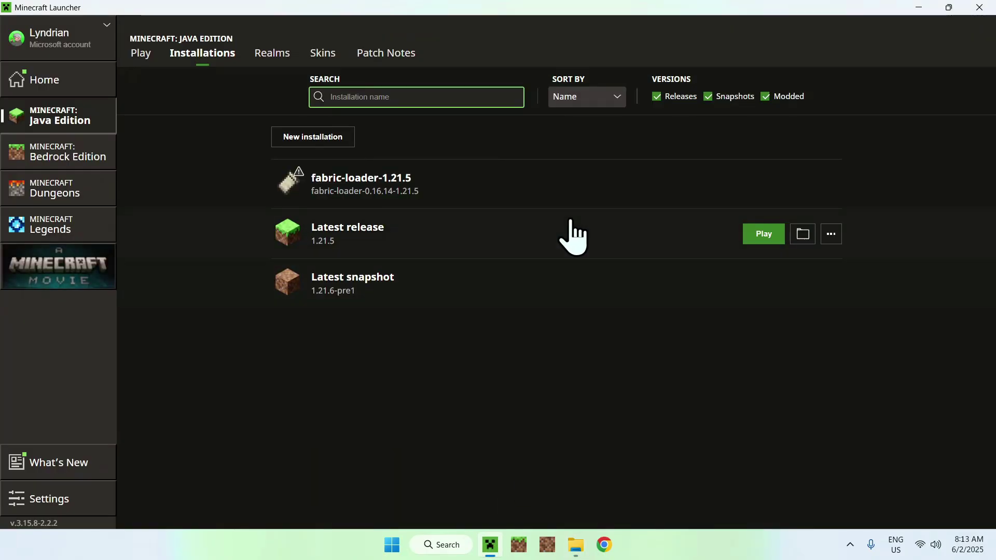
pyautogui.click(140, 53)
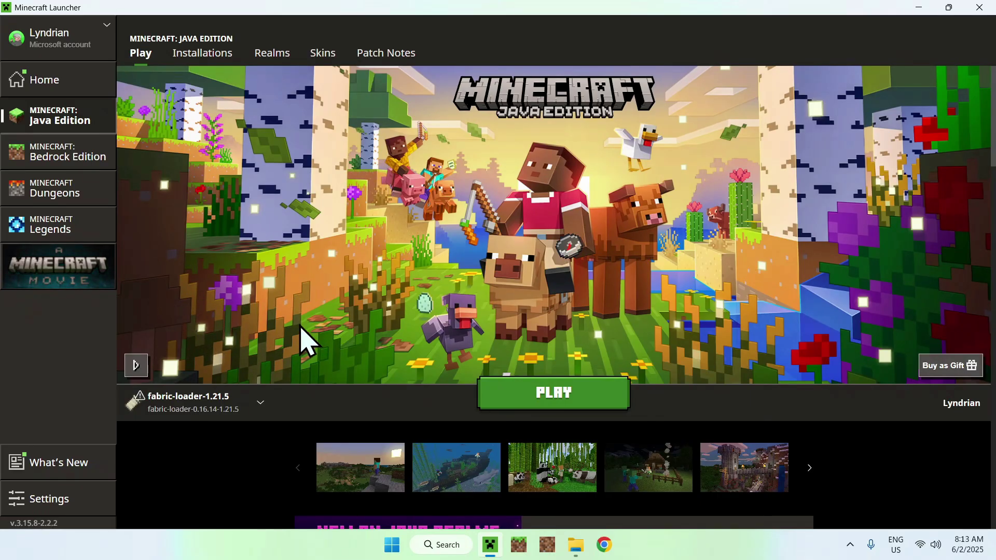
pyautogui.click(553, 402)
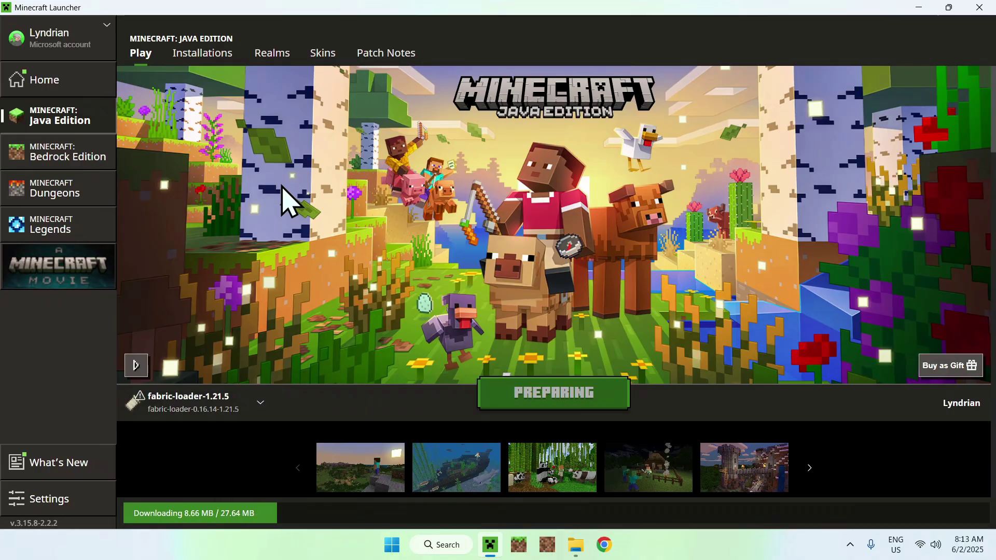
pyautogui.hotkey('alt', 'Tab')
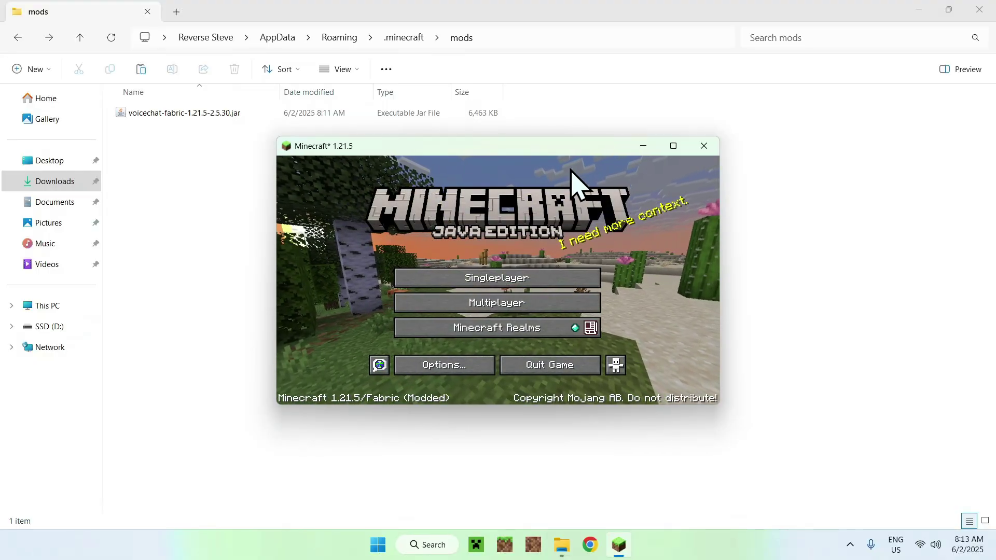
# Maximize the game window and load the Tutorials singleplayer world
pyautogui.click(673, 147)
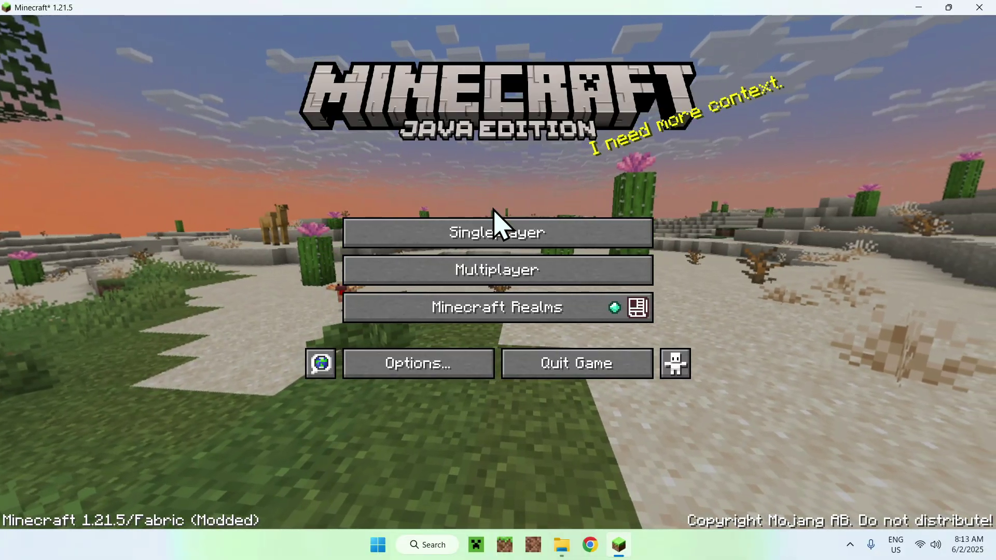
pyautogui.click(493, 238)
pyautogui.click(311, 122)
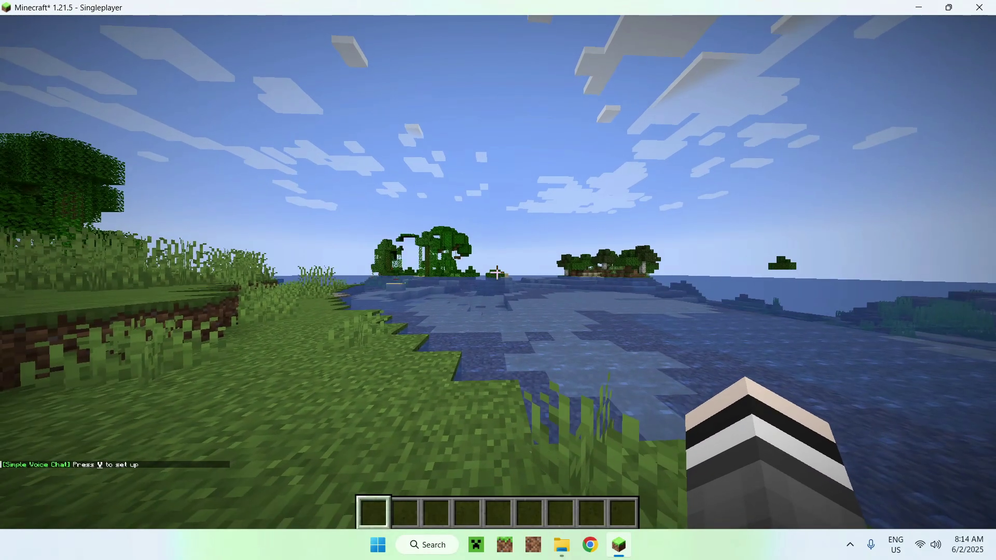
# Walk around the world, then press V to bring up the voice chat setup guide
pyautogui.press('w')
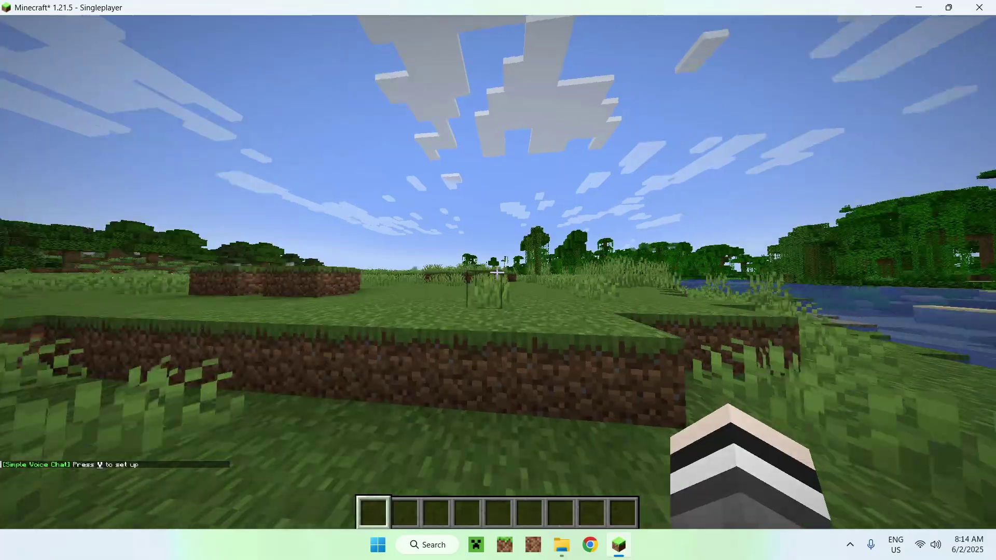
pyautogui.press('w')
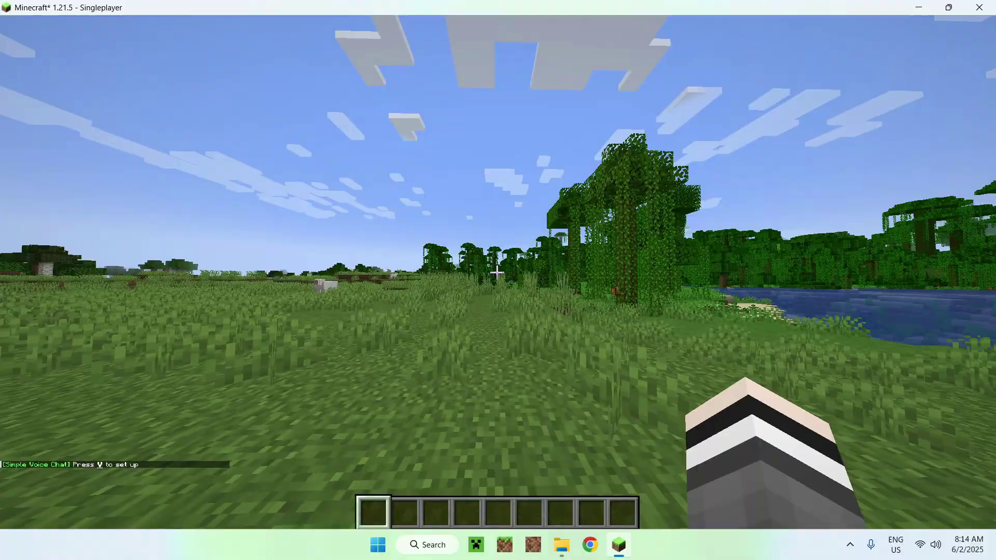
pyautogui.press('v')
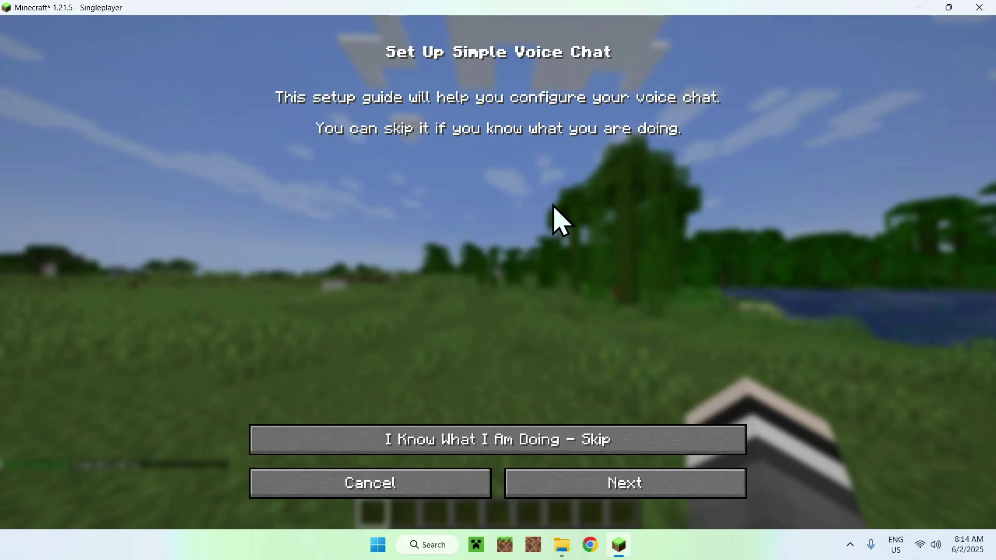
# Select Microphone (Yeti Classic) as the voice chat input and continue to speaker selection
pyautogui.click(627, 487)
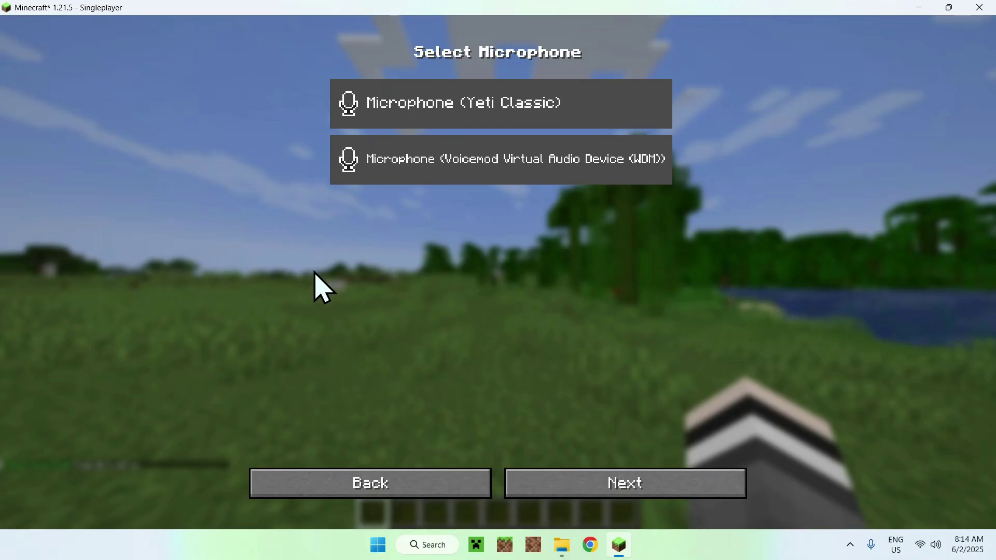
pyautogui.click(426, 104)
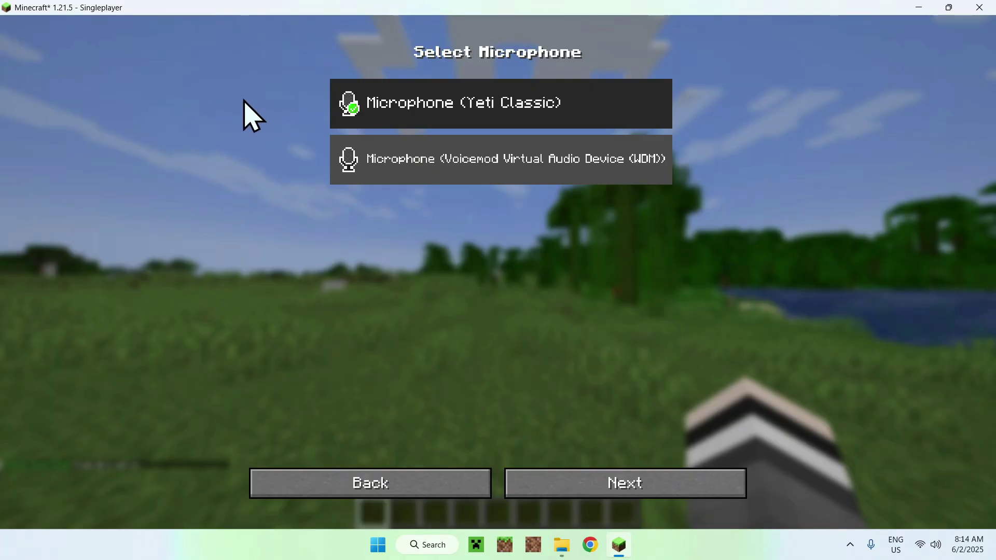
pyautogui.click(618, 496)
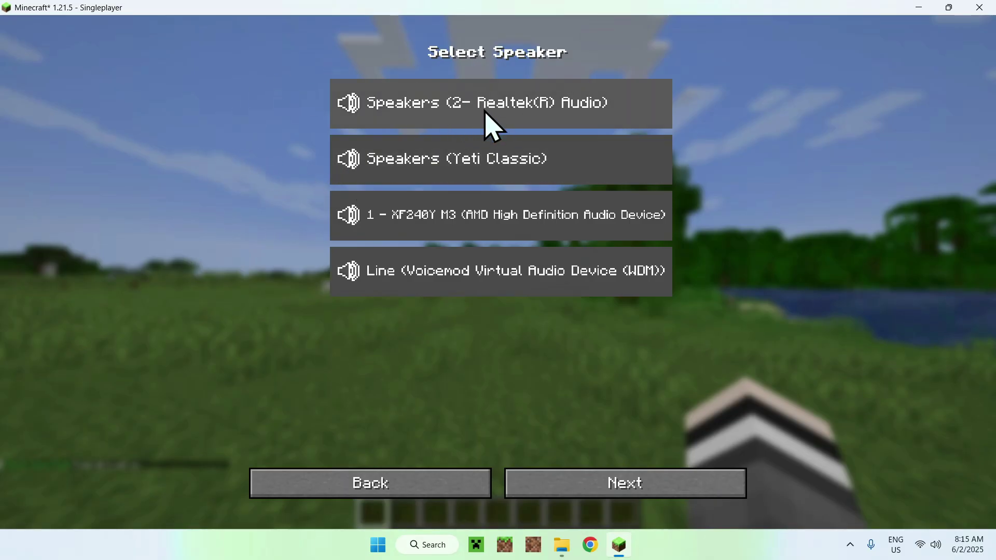
# Choose Speakers (2- Realtek(R) Audio) as the voice chat output device and continue
pyautogui.click(459, 118)
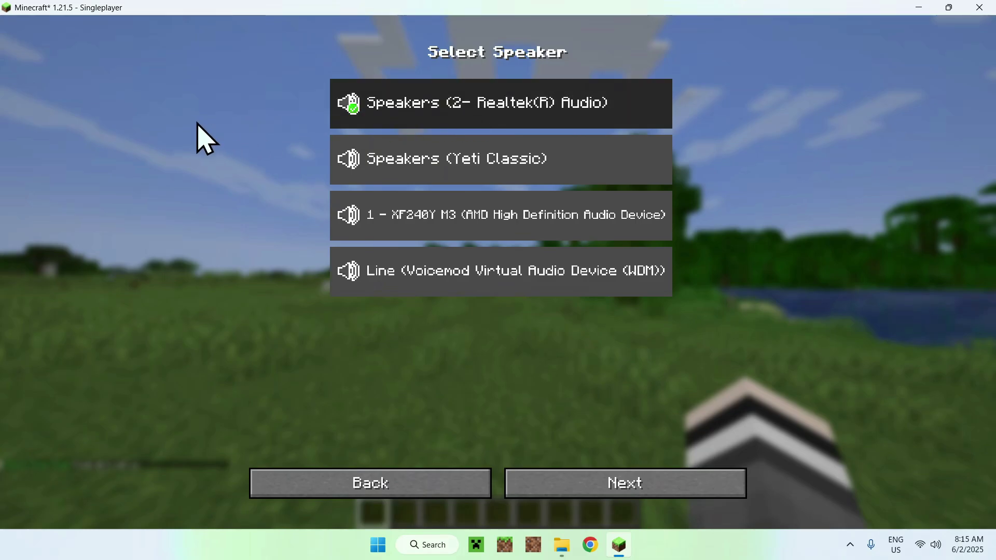
pyautogui.click(625, 484)
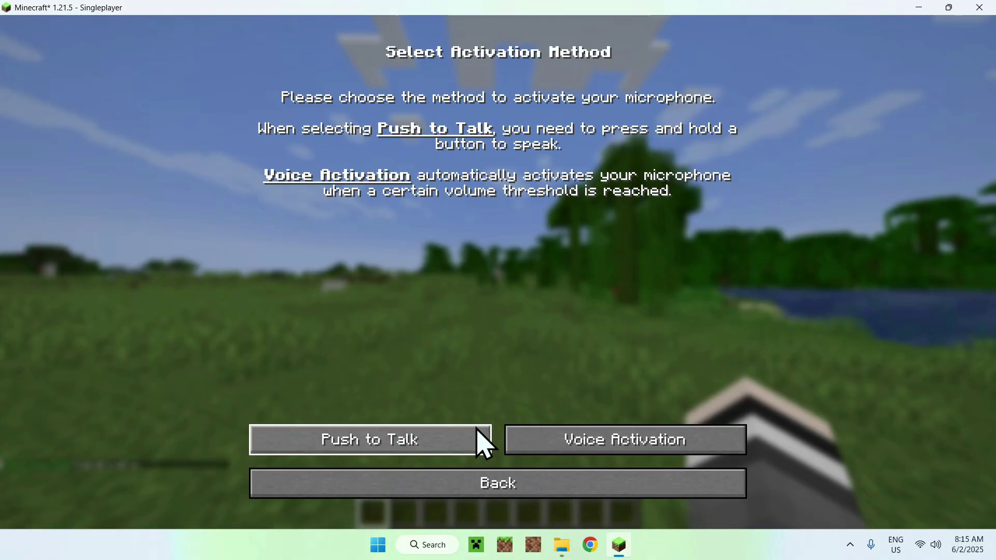
# Select Voice Activation and run a couple of microphone level tests
pyautogui.click(606, 442)
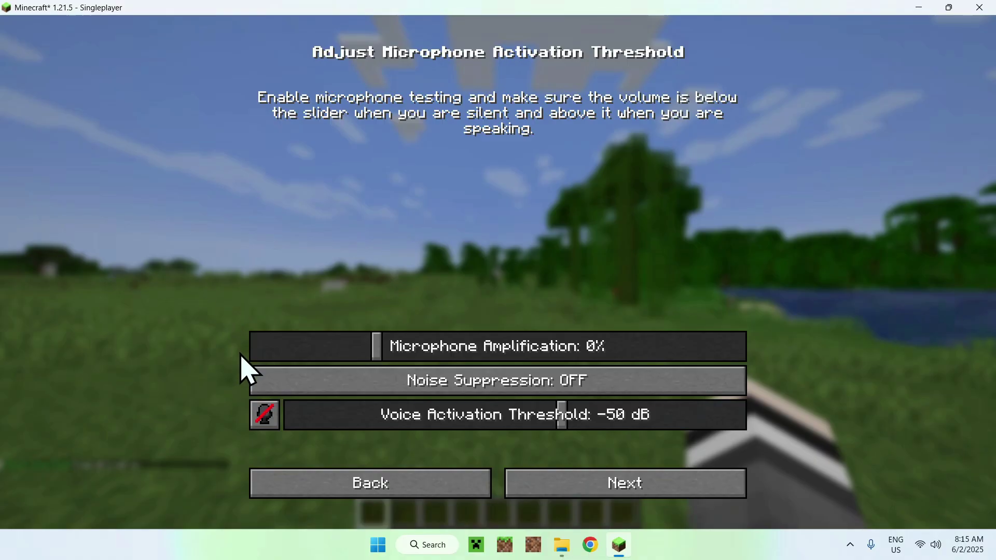
pyautogui.click(252, 417)
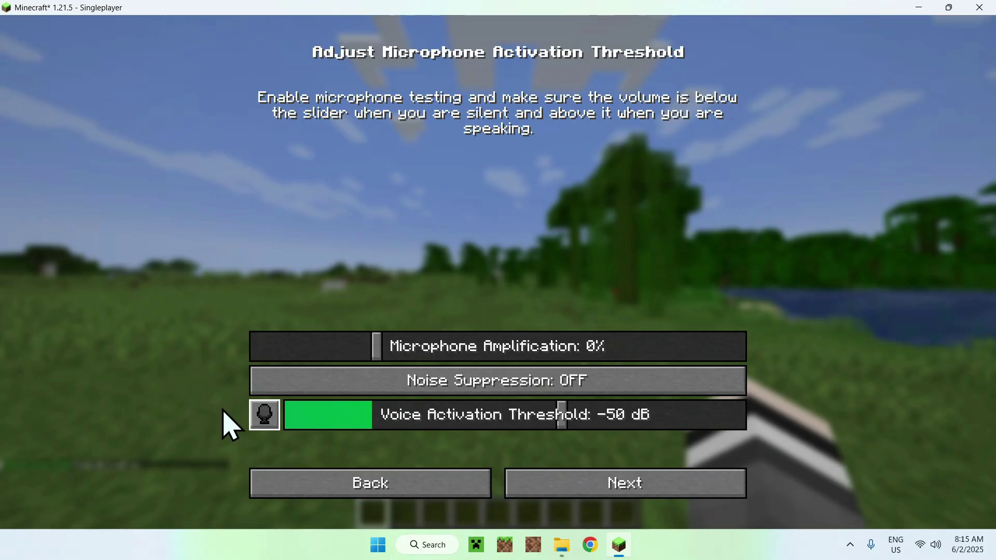
pyautogui.click(266, 416)
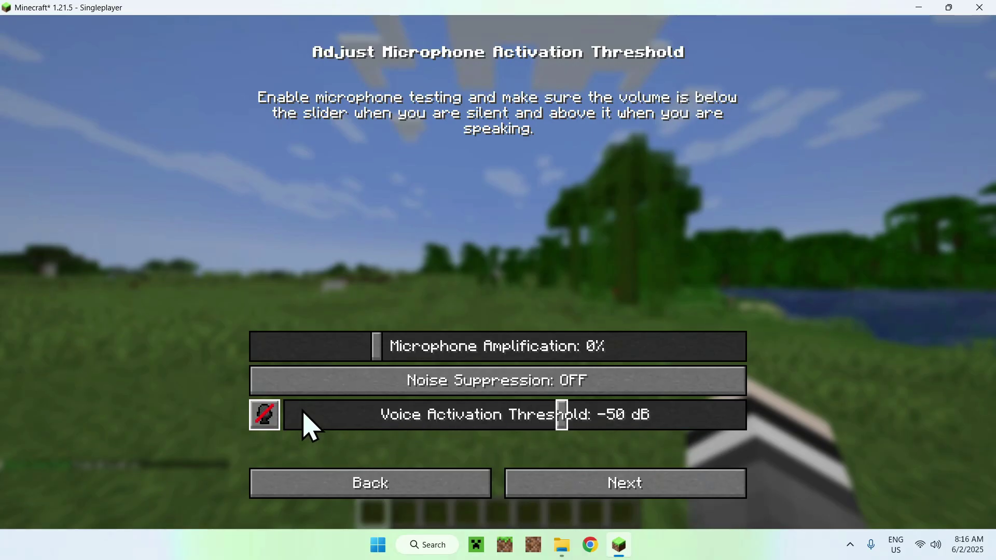
pyautogui.click(267, 429)
pyautogui.click(267, 428)
# Tune the activation threshold while retesting the mic, settling at about -70 dB
pyautogui.moveTo(557, 416); pyautogui.dragTo(311, 425)
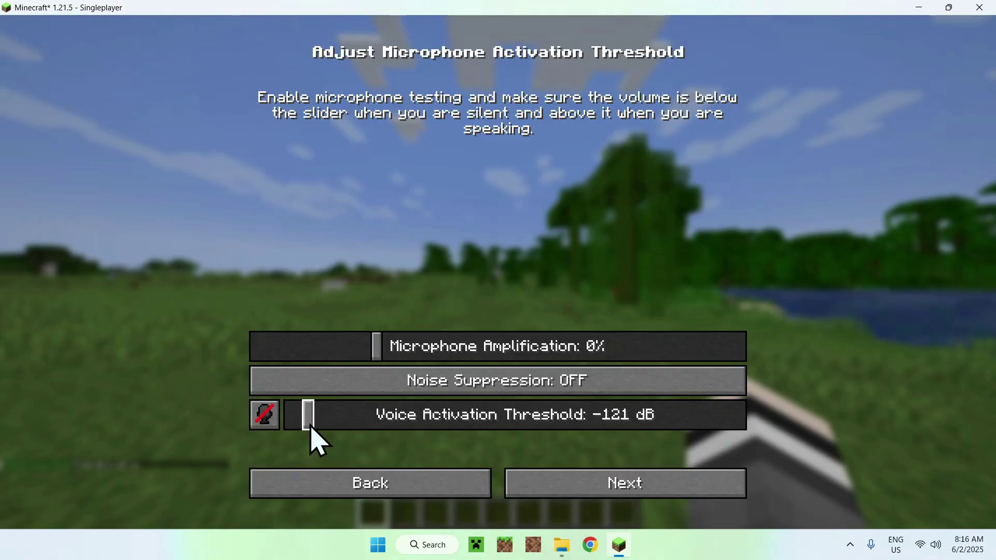
pyautogui.click(265, 416)
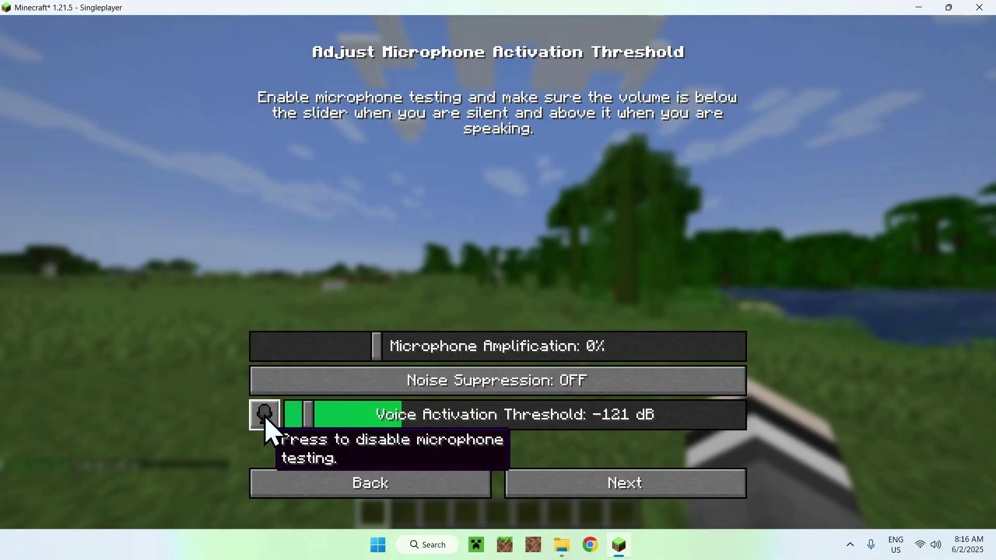
pyautogui.click(265, 418)
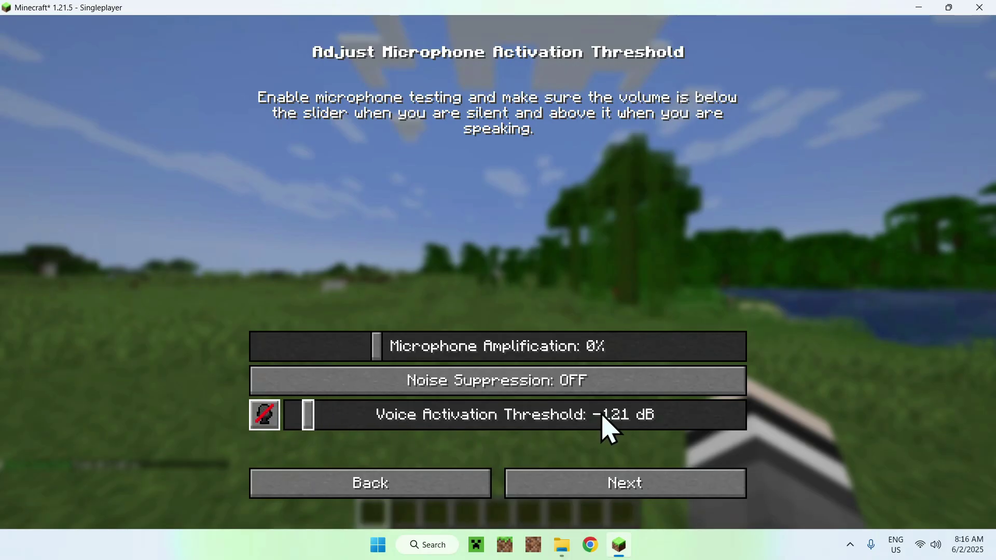
pyautogui.moveTo(307, 415); pyautogui.dragTo(682, 421)
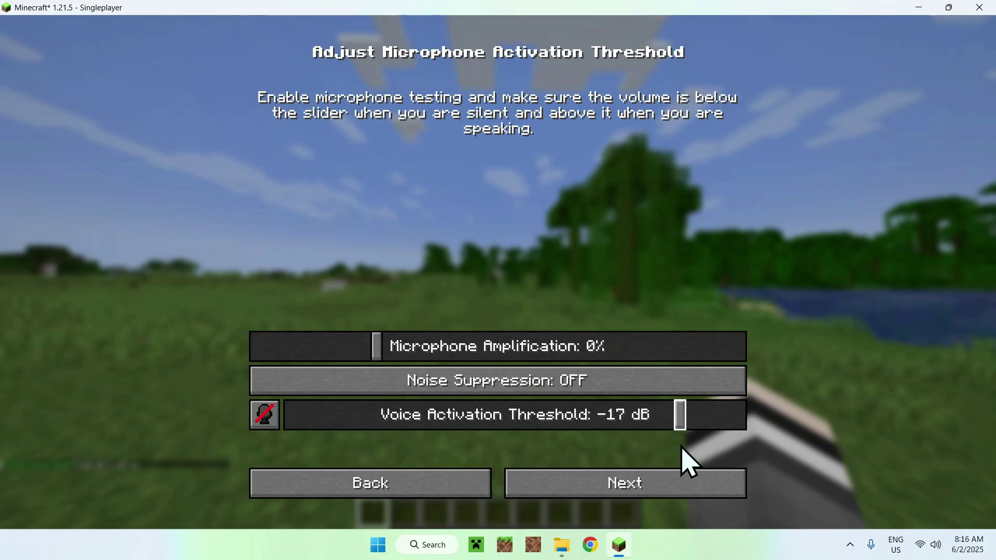
pyautogui.click(266, 414)
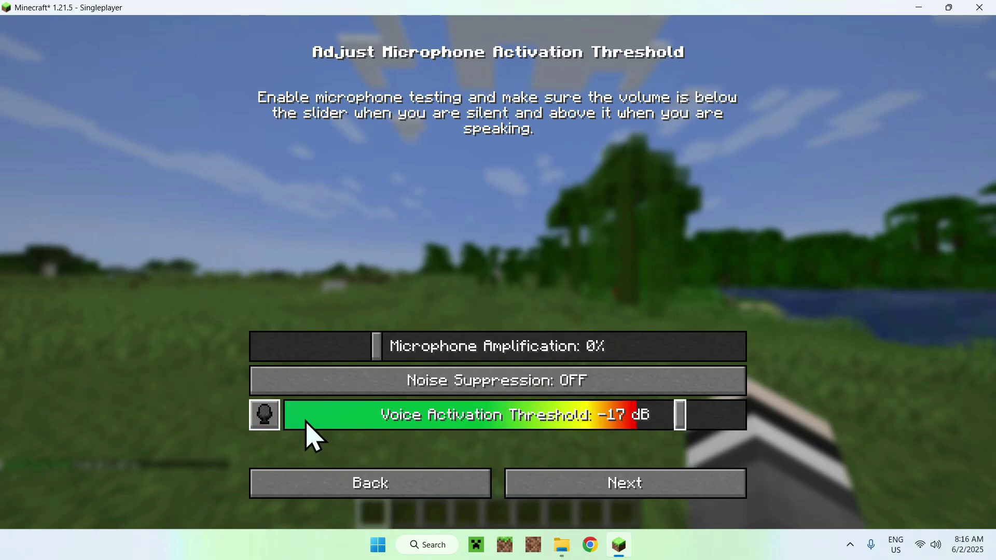
pyautogui.click(268, 420)
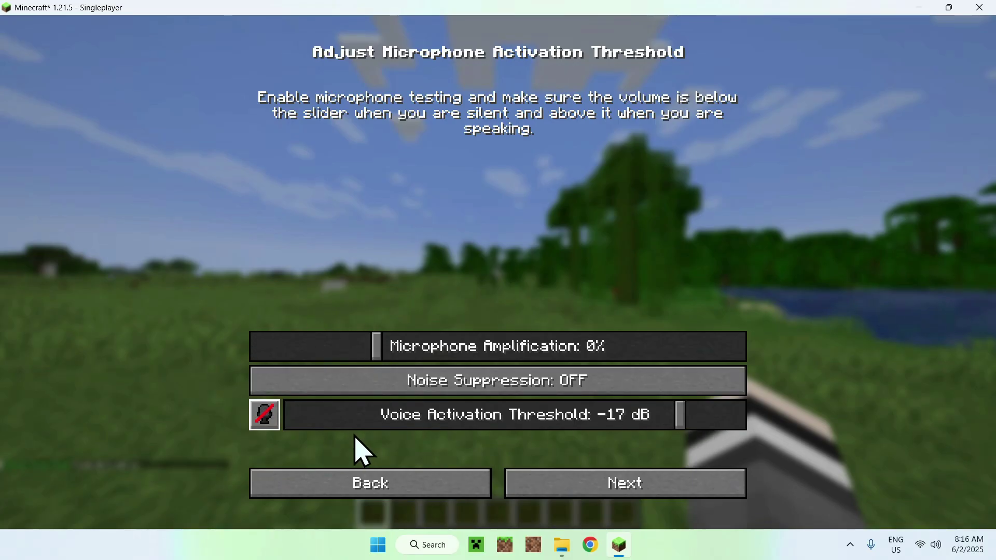
pyautogui.moveTo(677, 421); pyautogui.dragTo(491, 434)
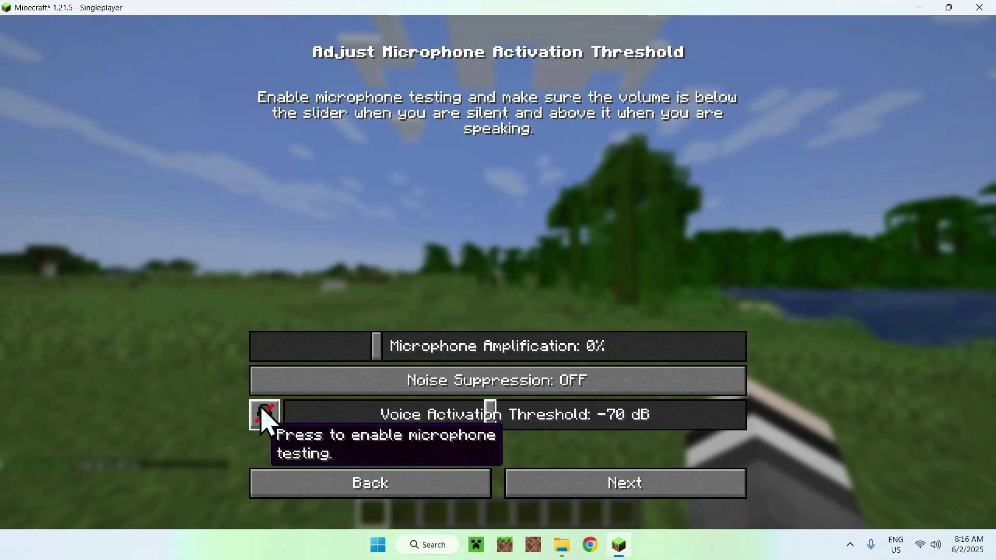
# Finish the voice chat setup and walk past the sheep in the world
pyautogui.click(620, 480)
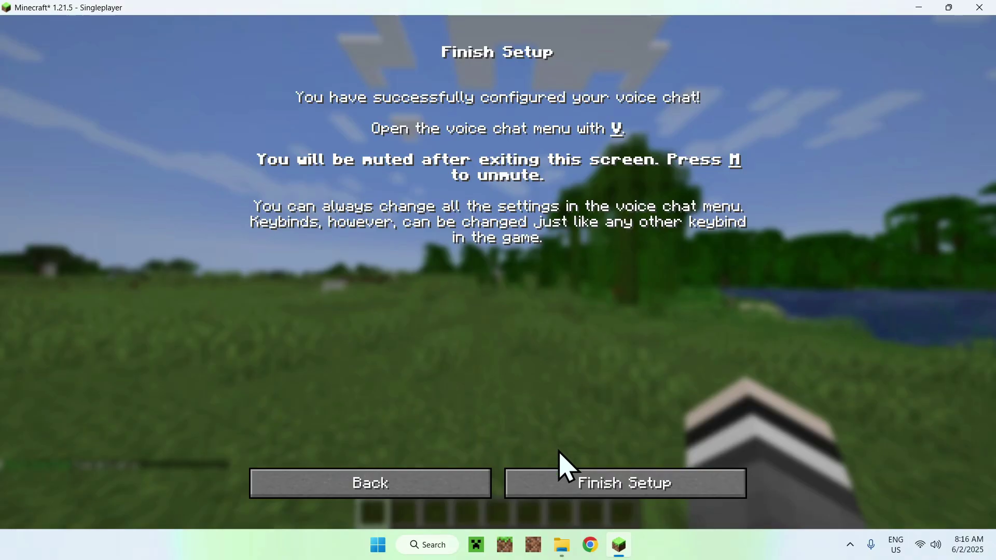
pyautogui.click(595, 484)
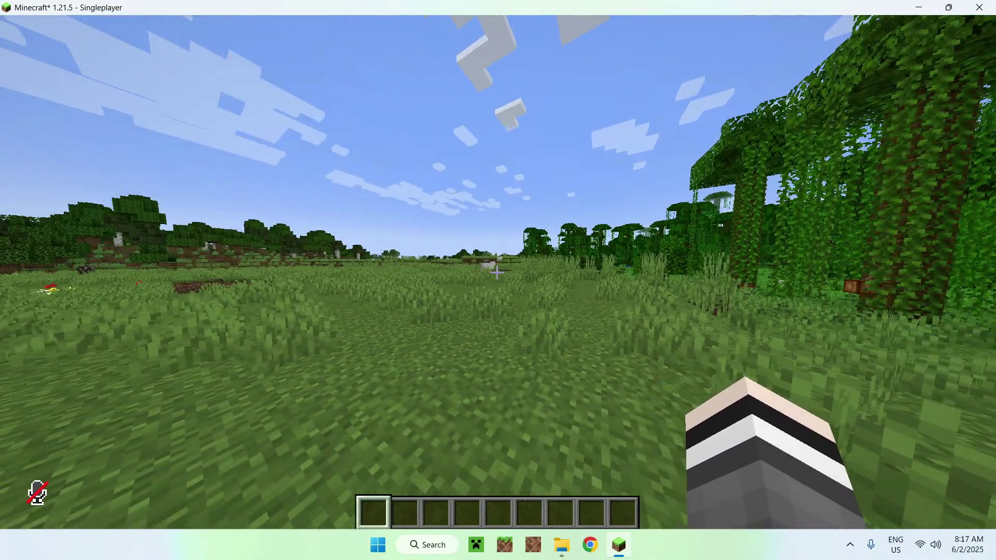
pyautogui.press('w')
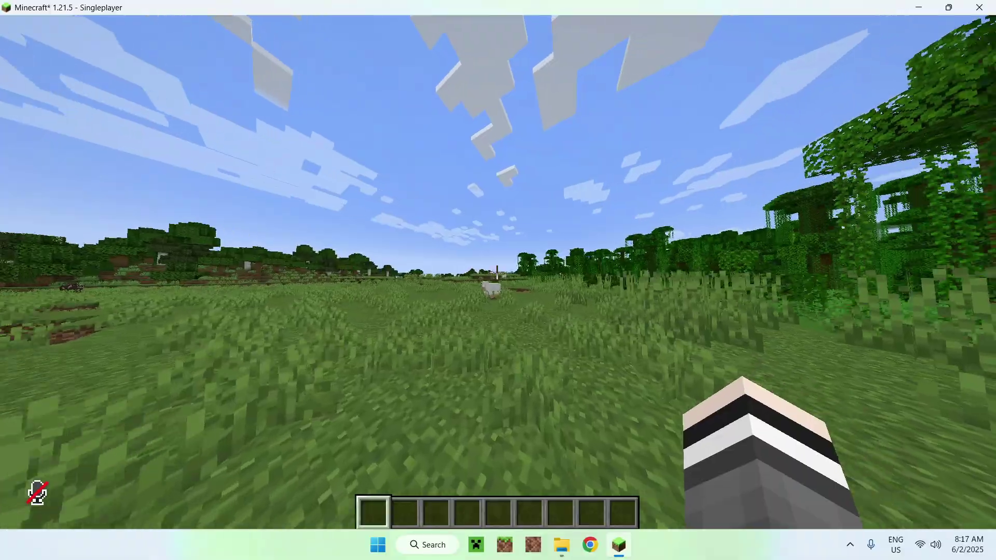
pyautogui.press('w')
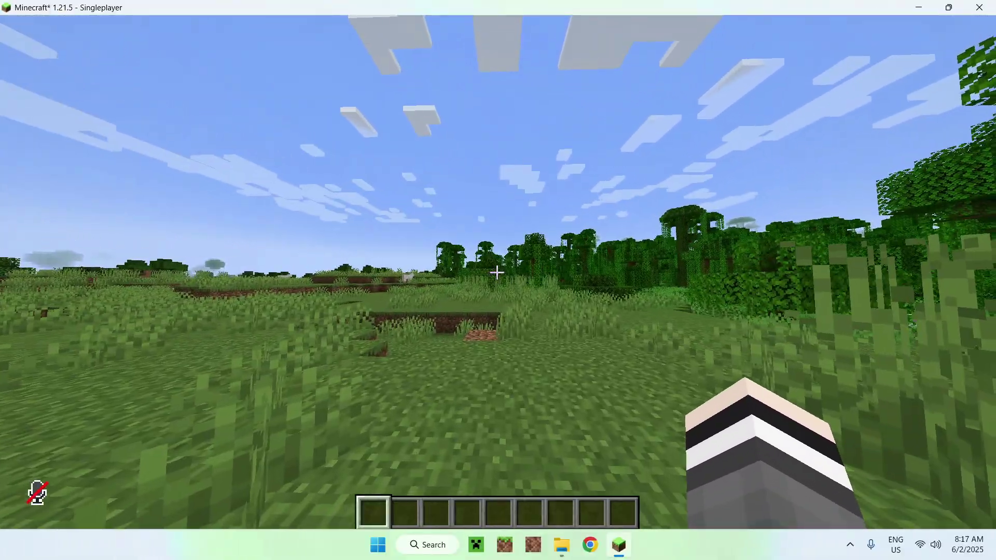
# Open and close the Voice Chat menu, then walk across the dirt and grass
pyautogui.press('v')
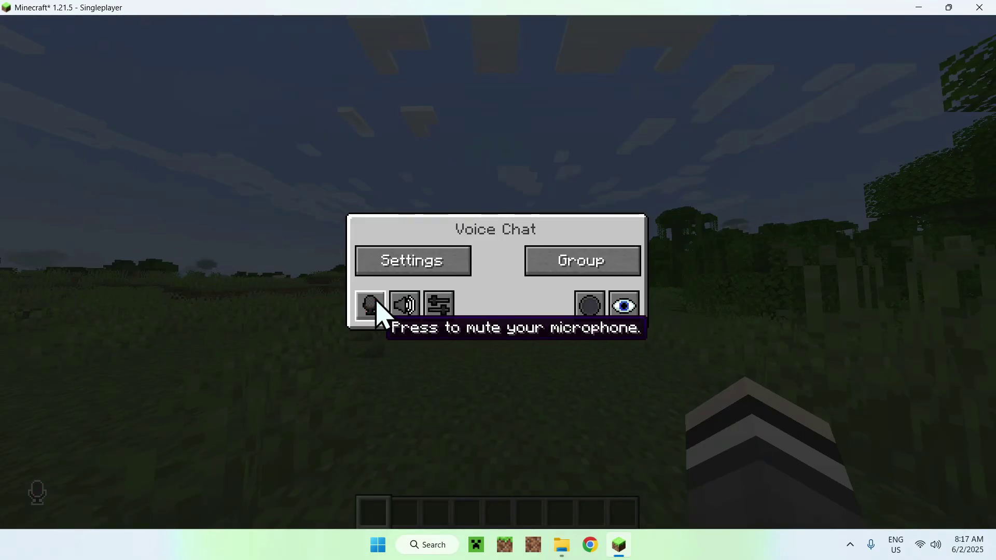
pyautogui.press('Escape')
pyautogui.press('w')
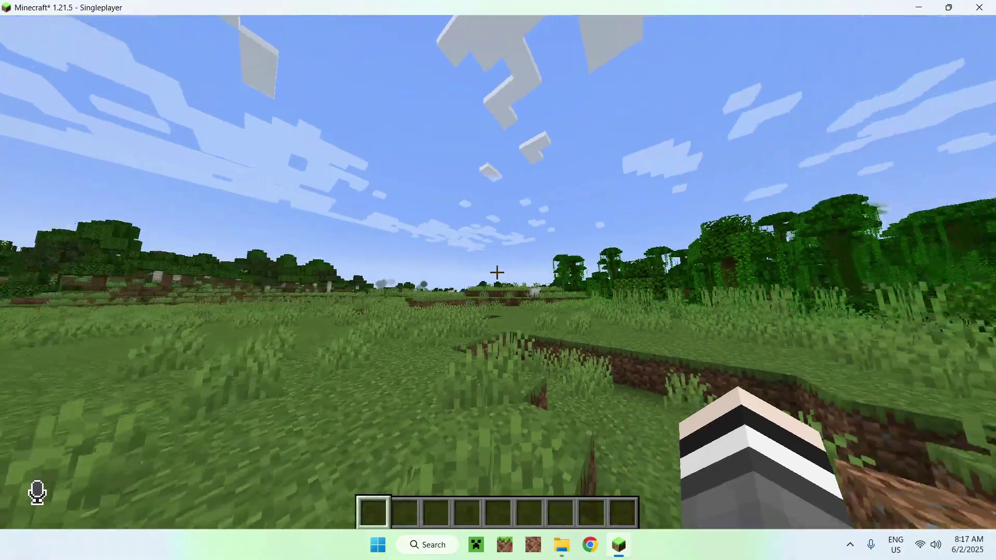
pyautogui.press('w')
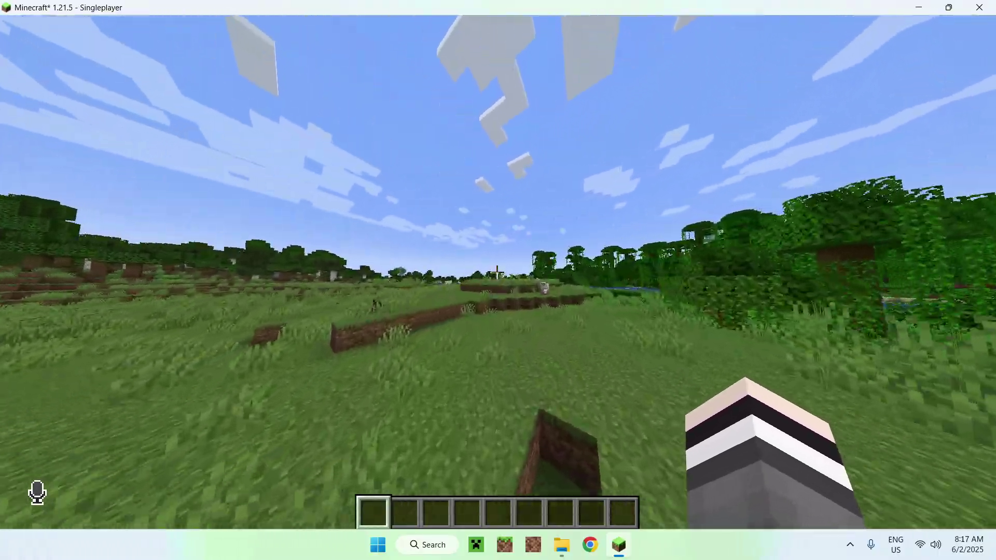
pyautogui.press('w')
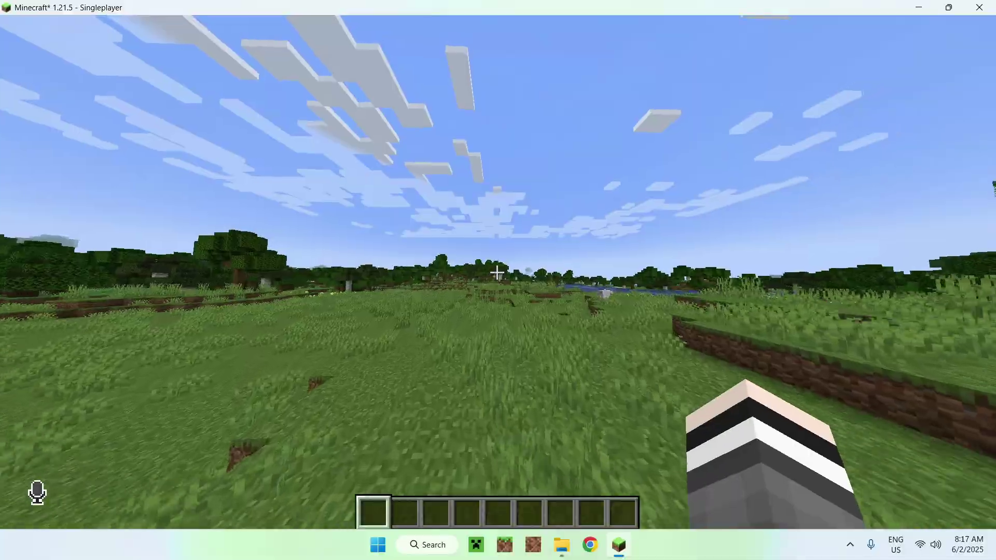